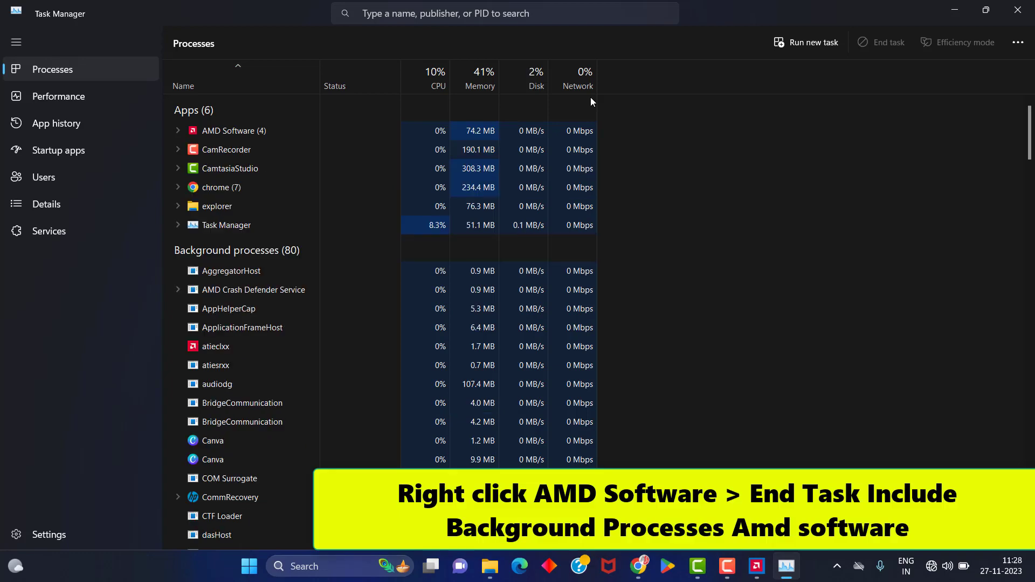
End the AMD Software app and the AMD External Events Client background process in Task Manager.
right_click(203, 135)
click(240, 166)
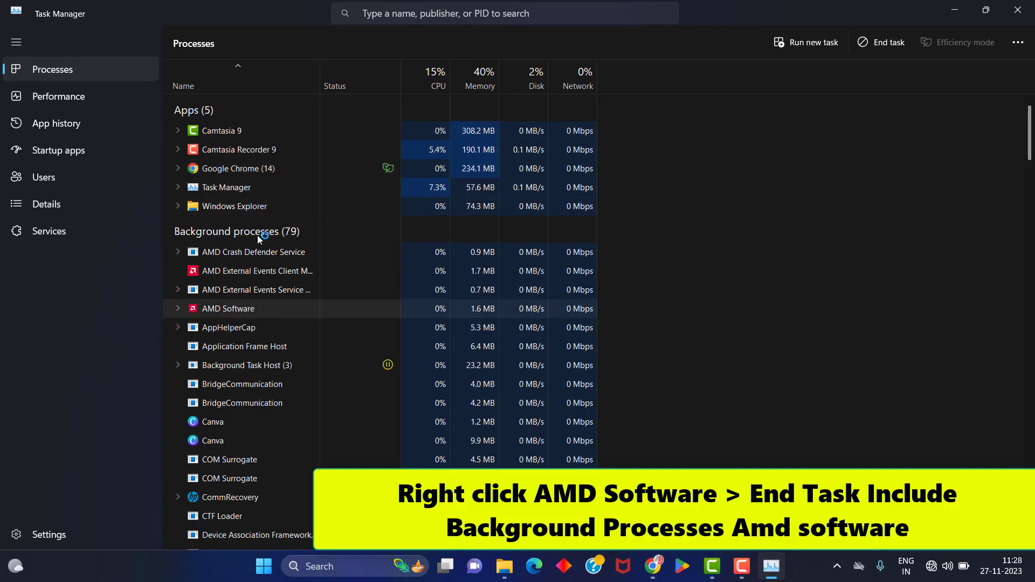
right_click(260, 272)
click(281, 282)
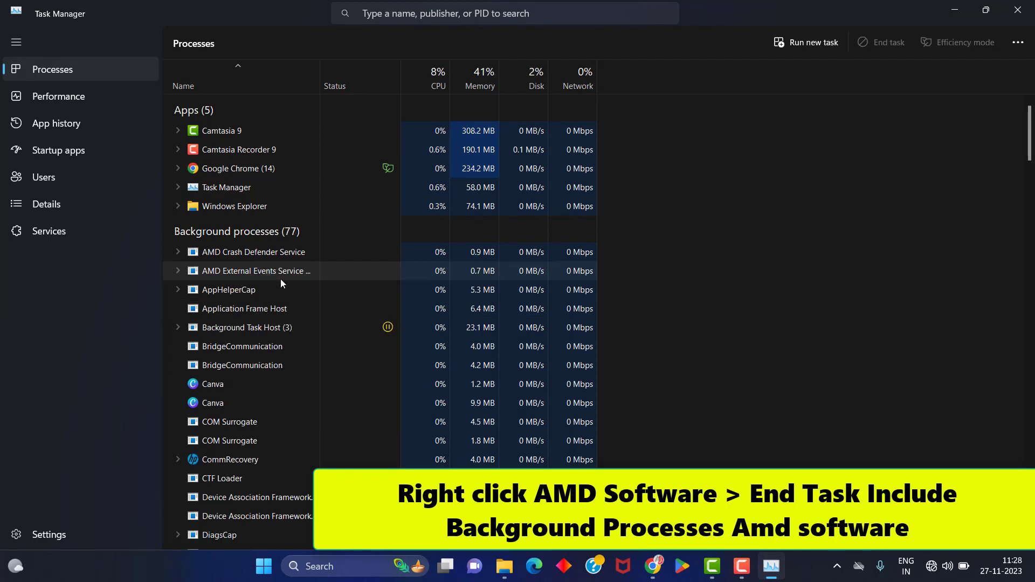
End the AMD Crash Defender Service and AMD External Events Service processes, and check the background list for remaining AMD entries.
right_click(250, 253)
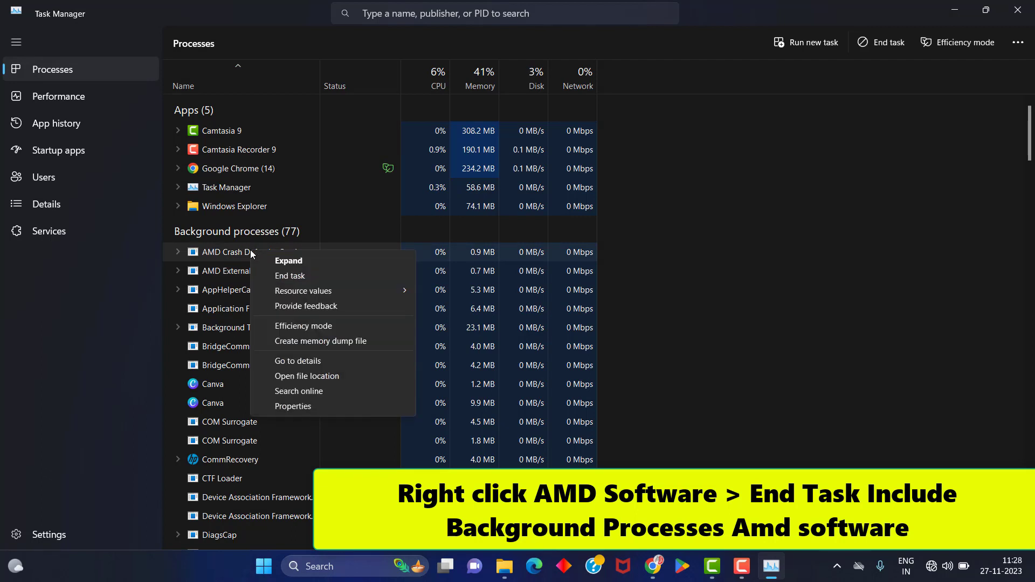
click(275, 276)
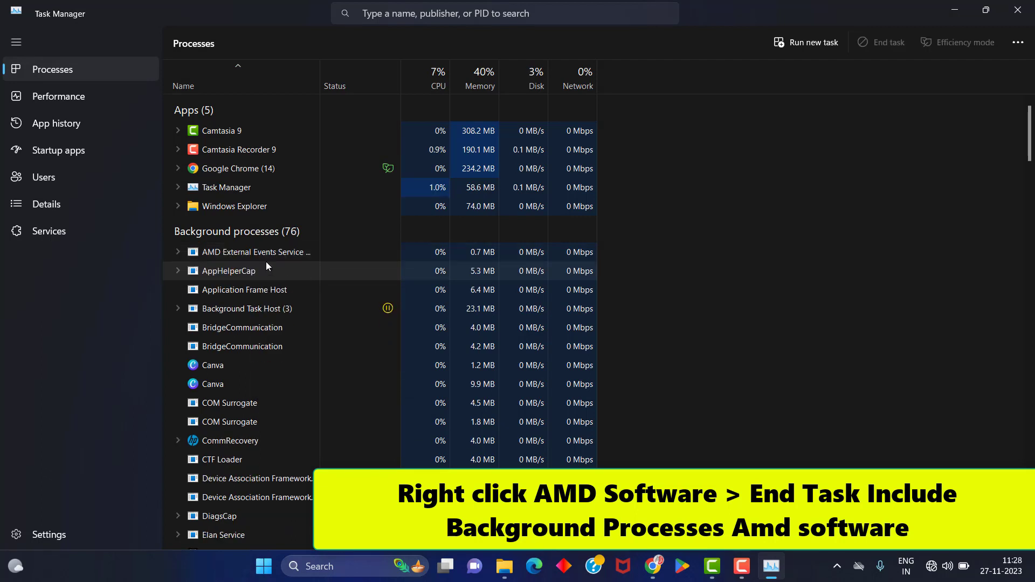
right_click(263, 256)
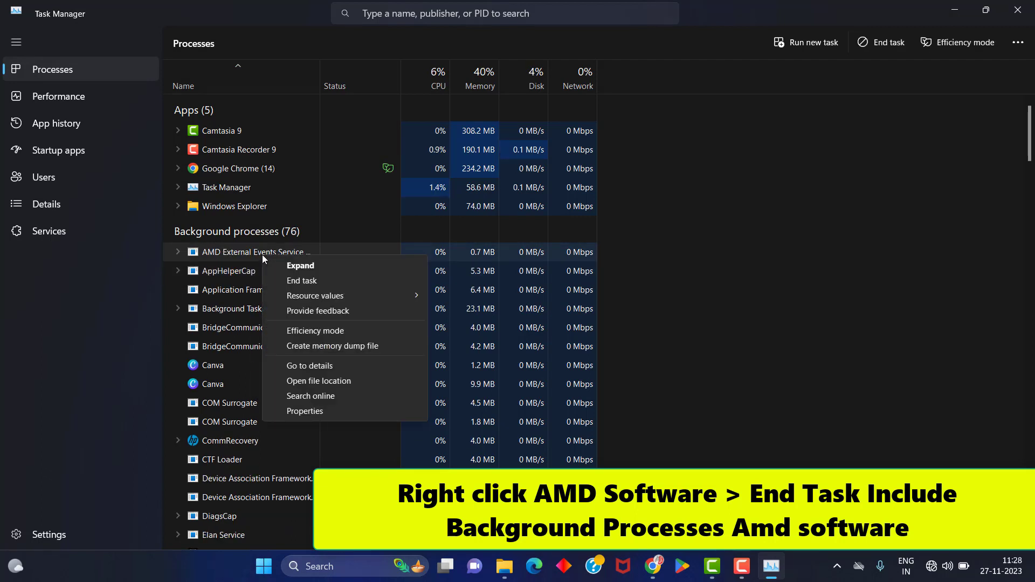
click(287, 282)
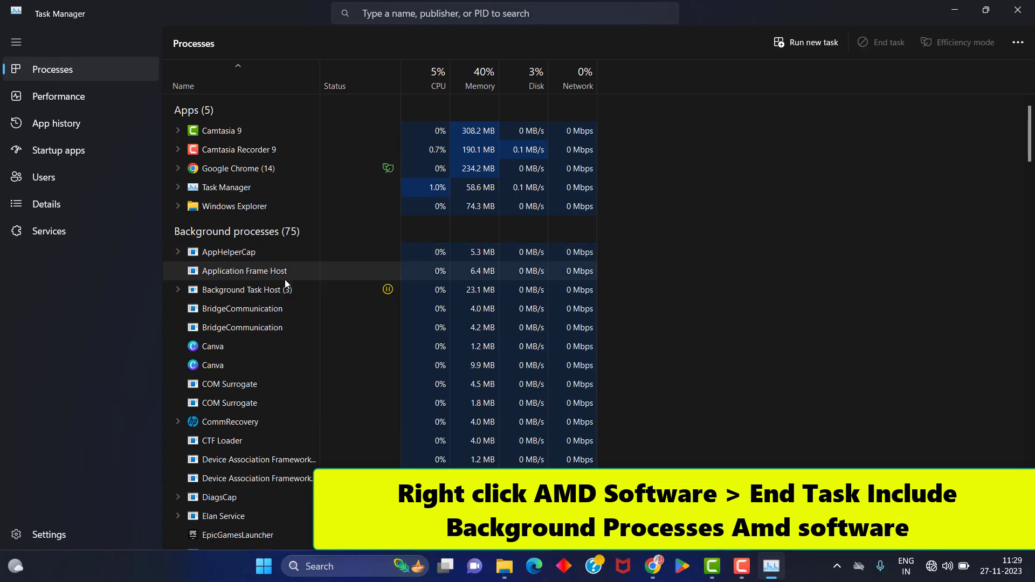
scroll(284, 285, down, 2)
scroll(283, 287, down, 7)
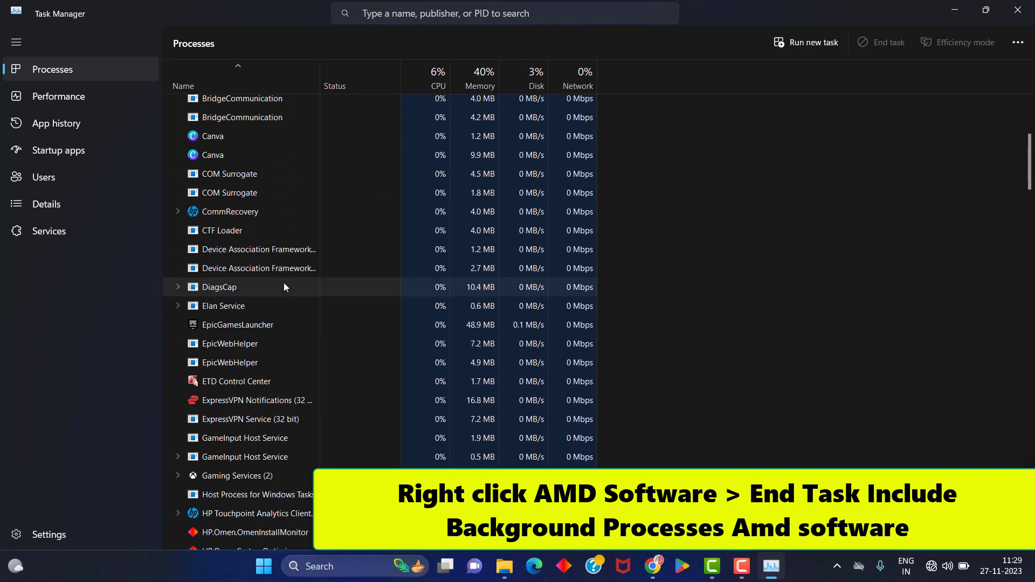
scroll(283, 286, up, 2)
scroll(283, 283, up, 7)
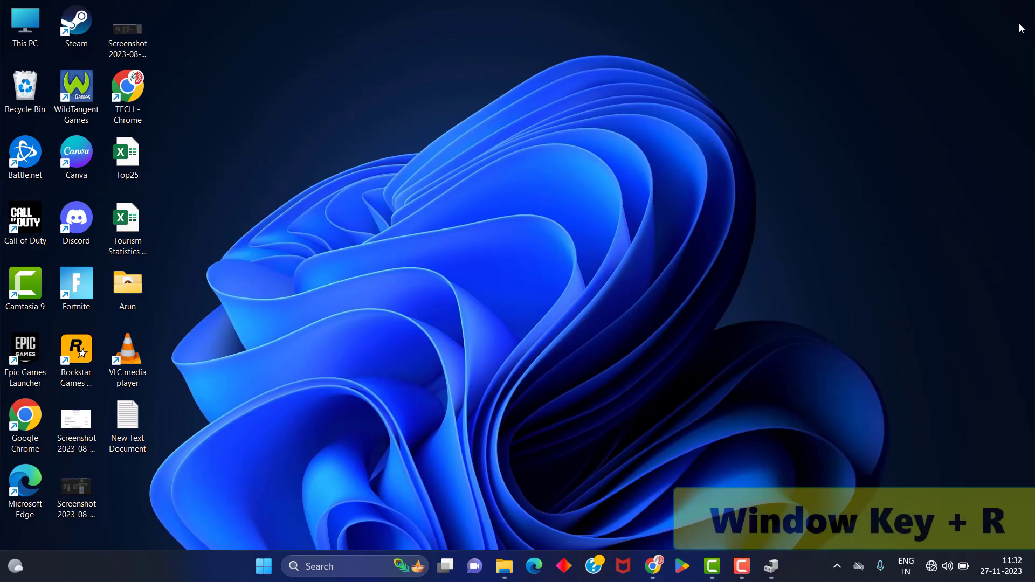
Open the %localappdata% folder through the Run dialog and select the AMD folder.
key(super+r)
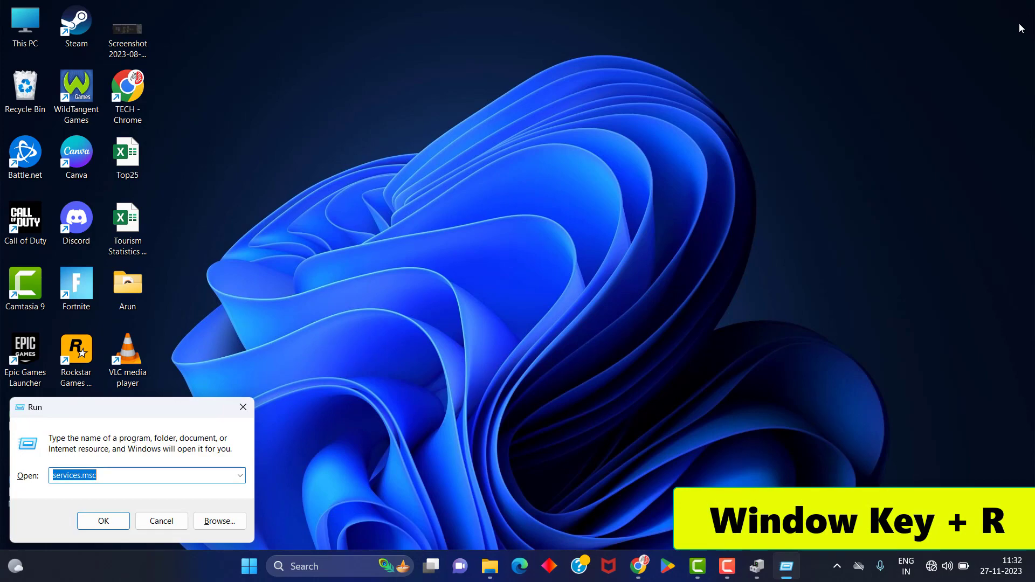
key(BackSpace)
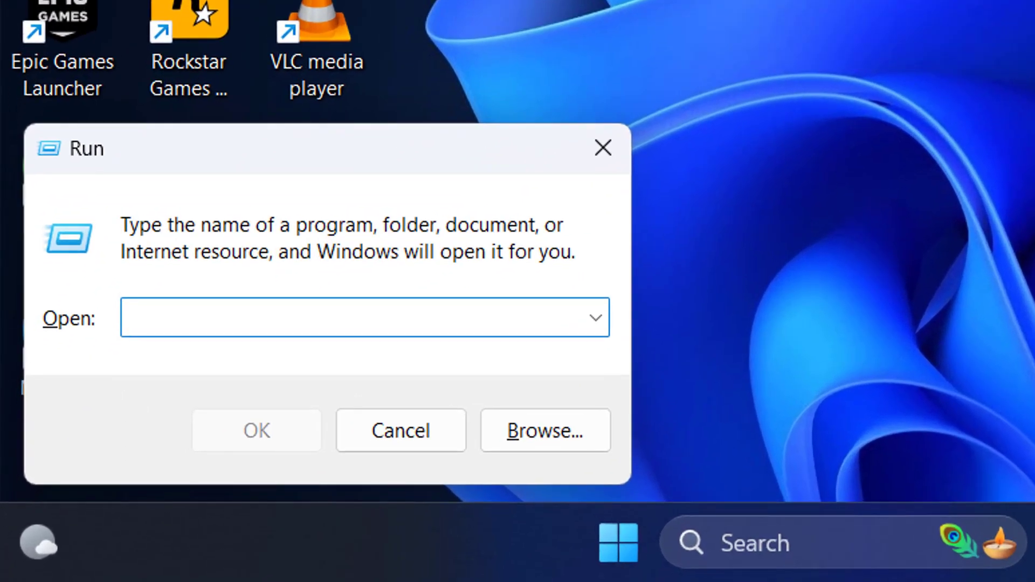
text(%)
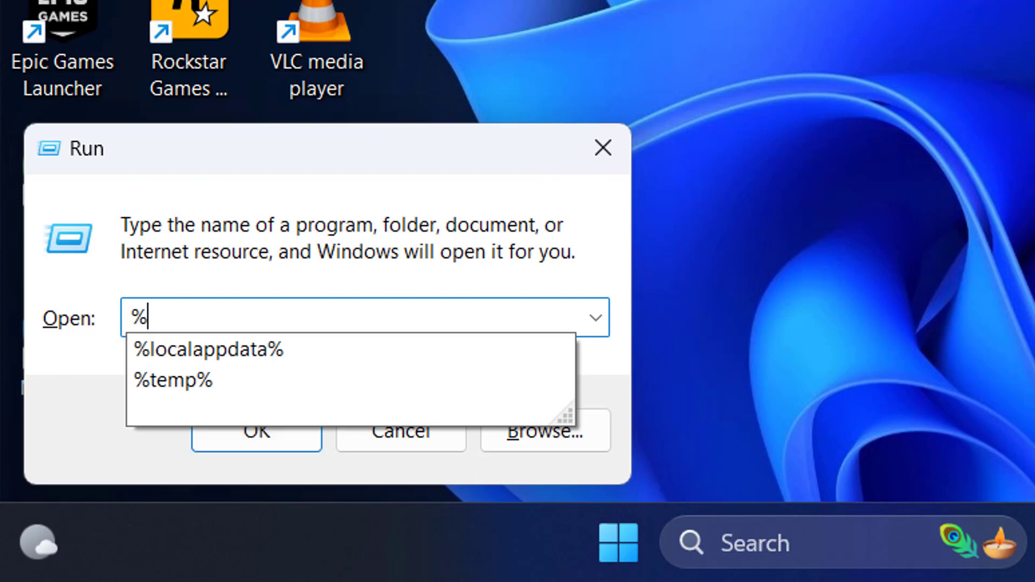
key(Down)
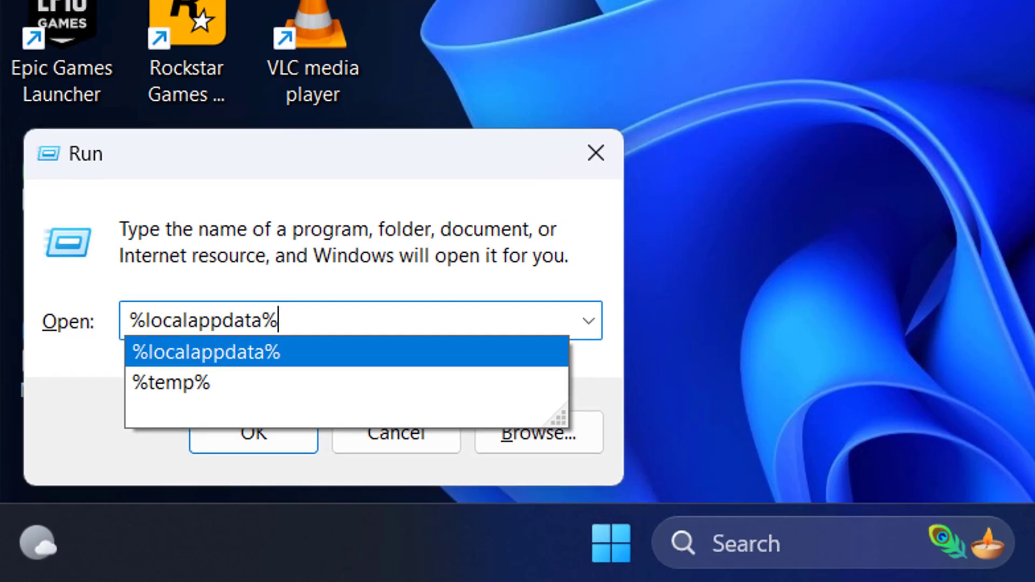
key(Return)
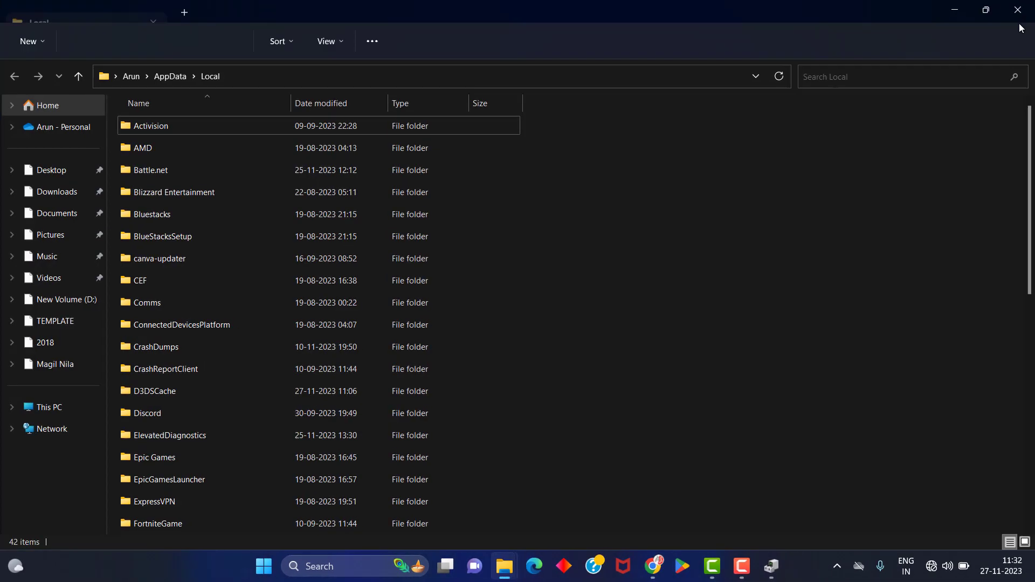
click(278, 146)
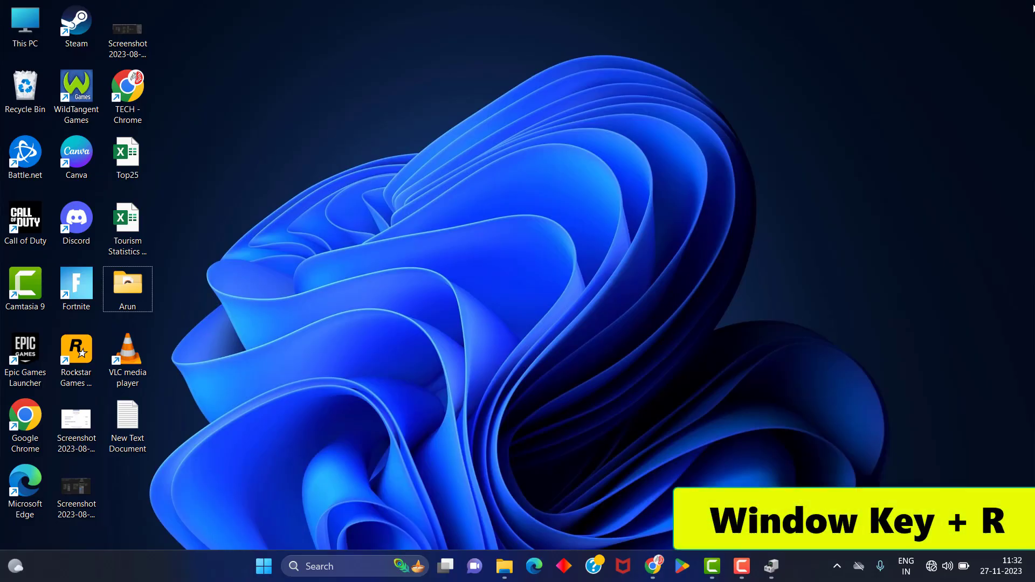
Open %localappdata%/AMD/CN through the Run dialog and select the gmdb.blb file.
key(super+r)
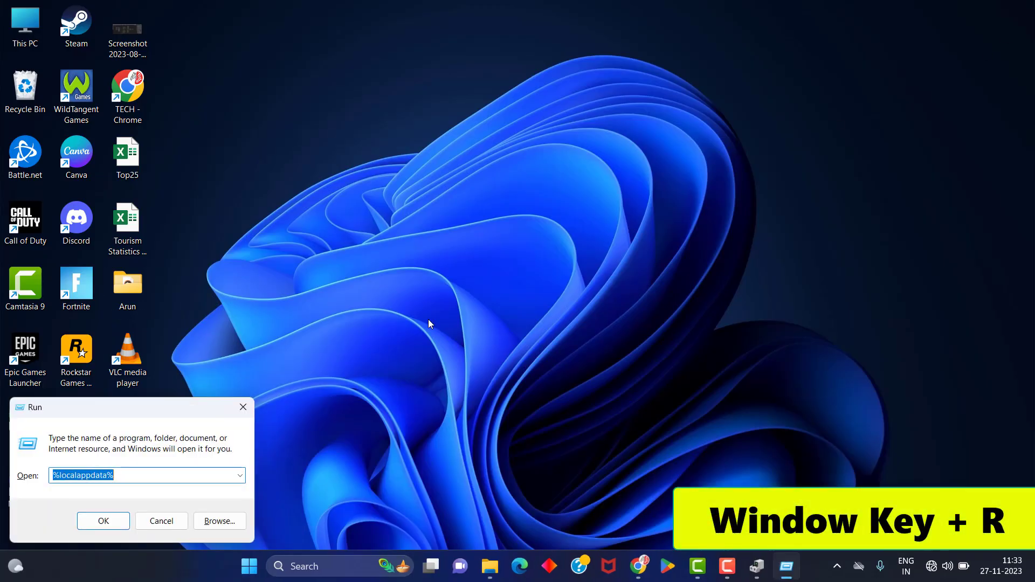
click(145, 477)
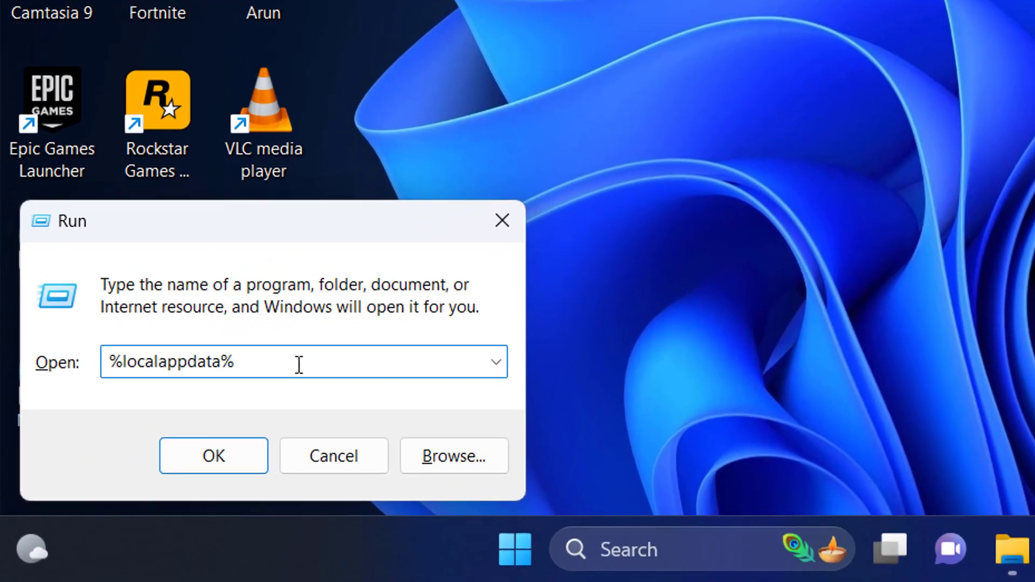
text(/AMD)
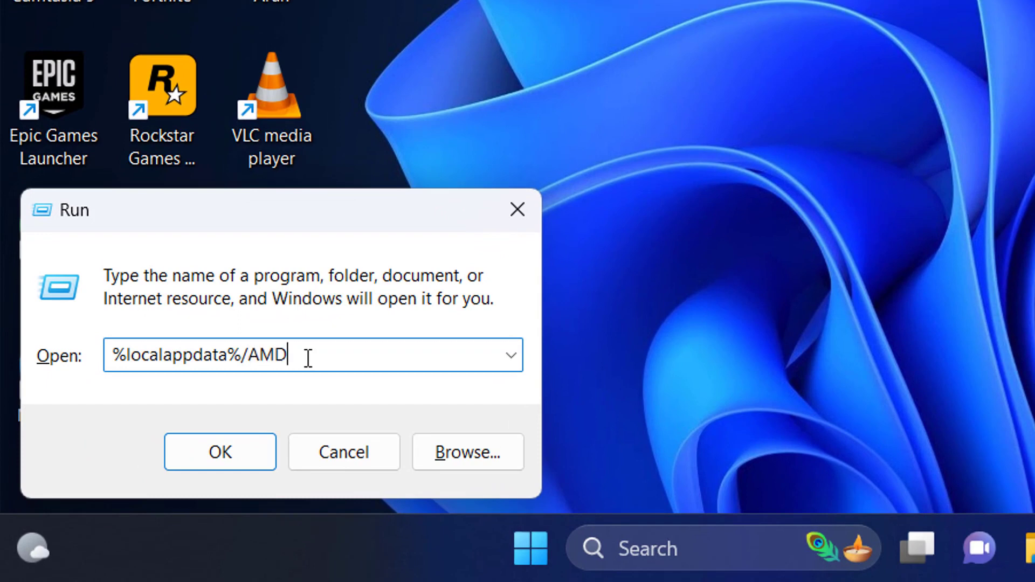
text(/CN)
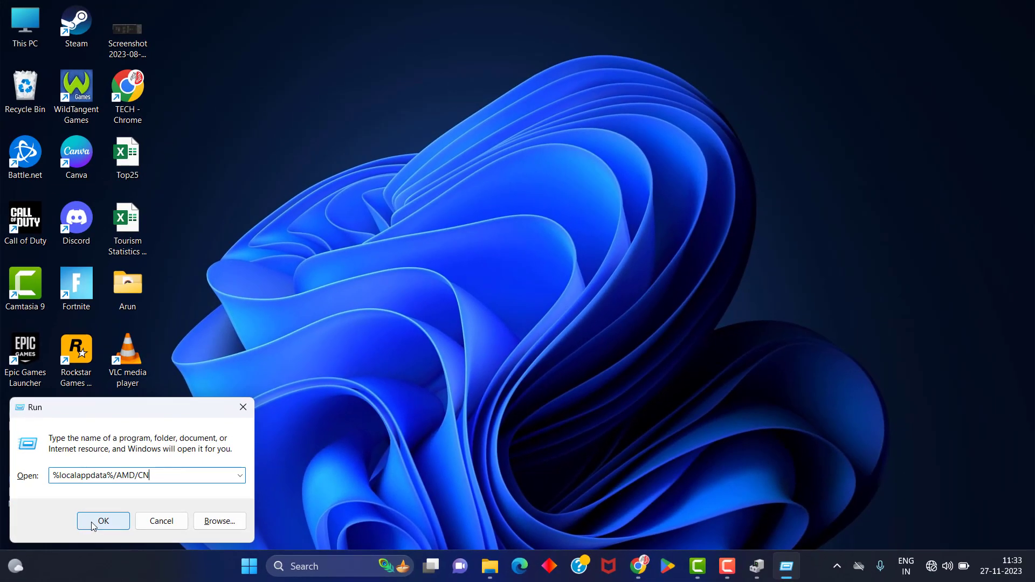
click(124, 511)
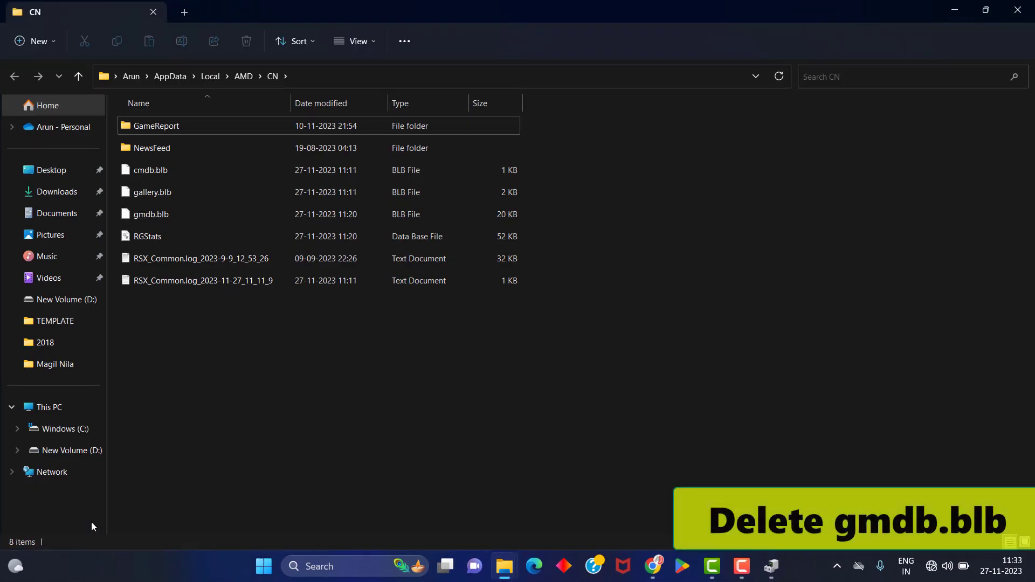
click(148, 215)
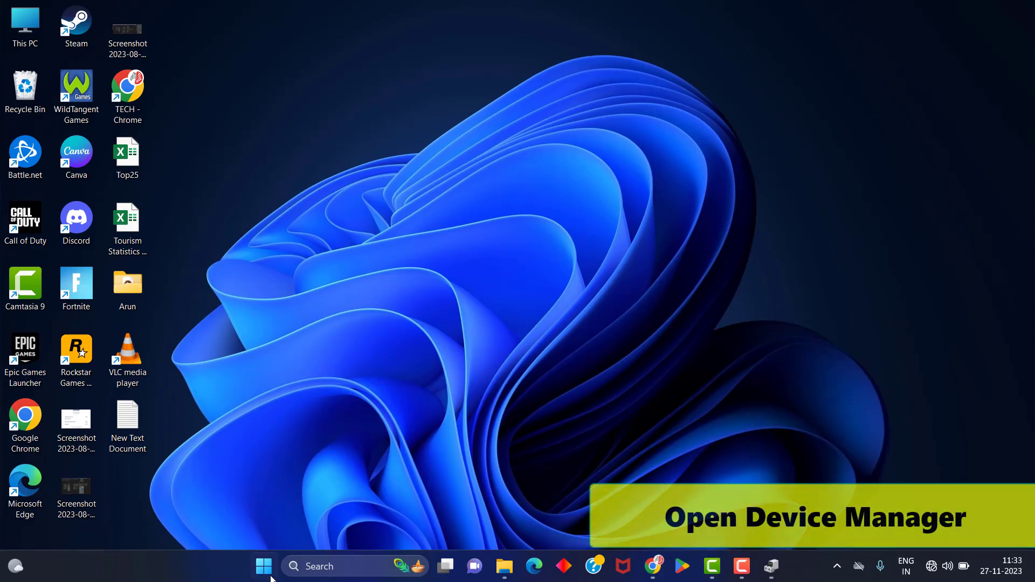
Switch to Device Manager, disable the AMD Radeon(TM) Graphics display adapter, and enable it again.
right_click(259, 573)
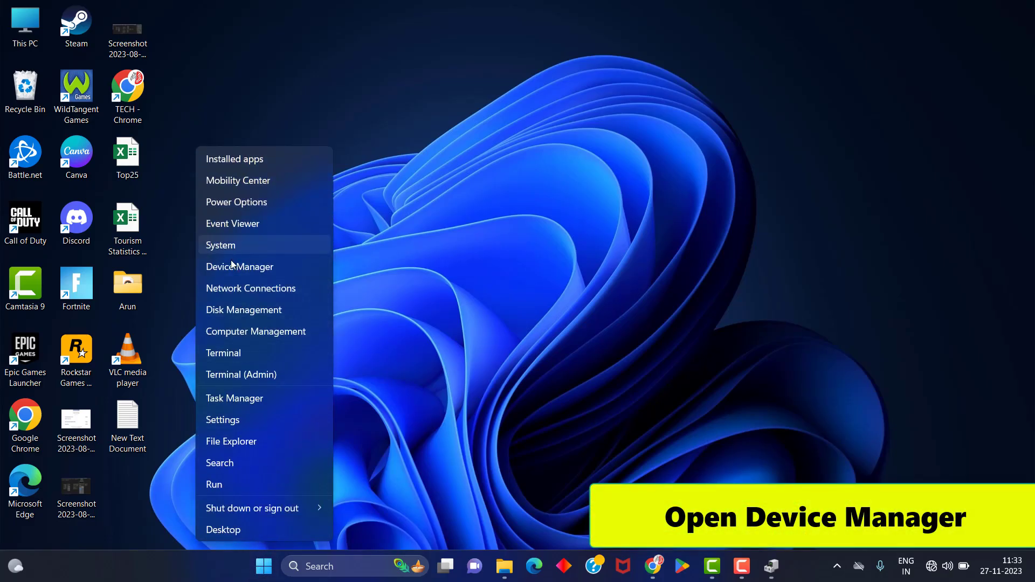
click(232, 267)
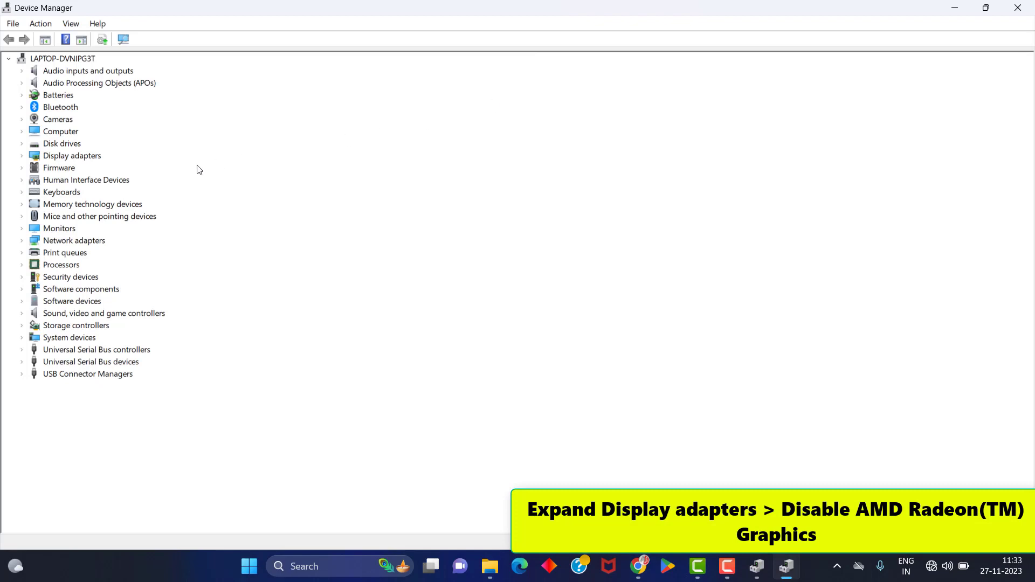
click(22, 156)
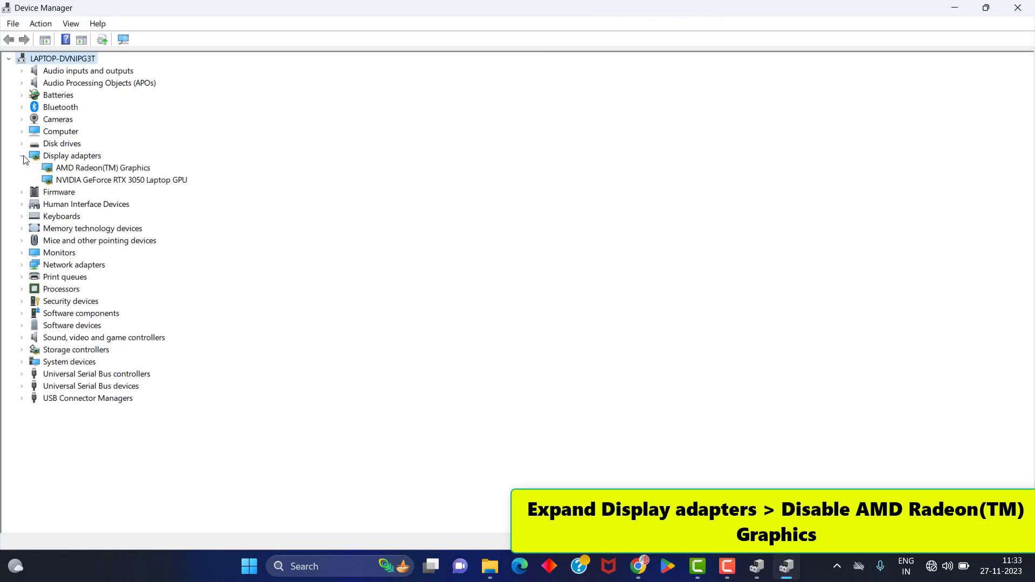
right_click(74, 170)
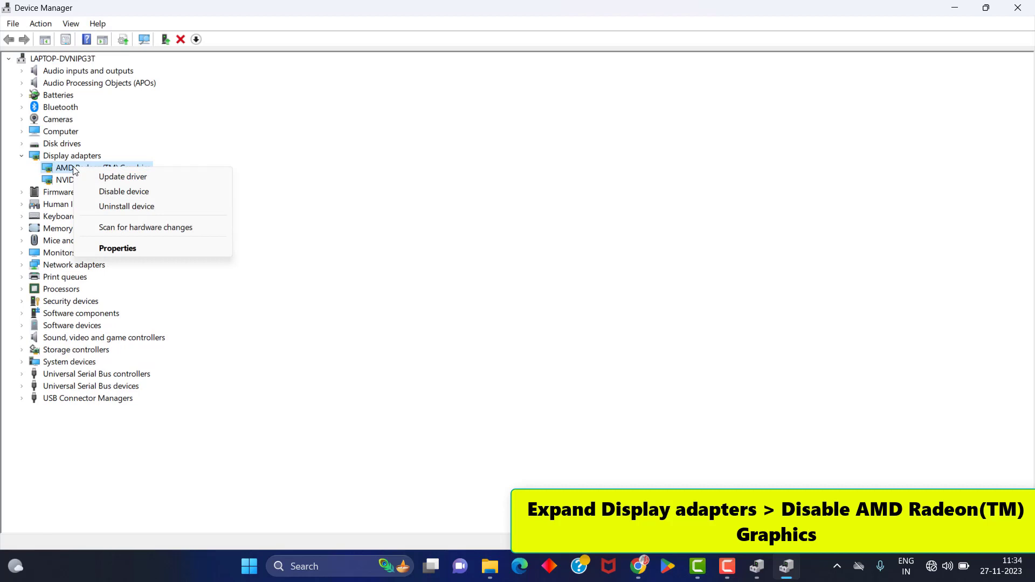
click(131, 196)
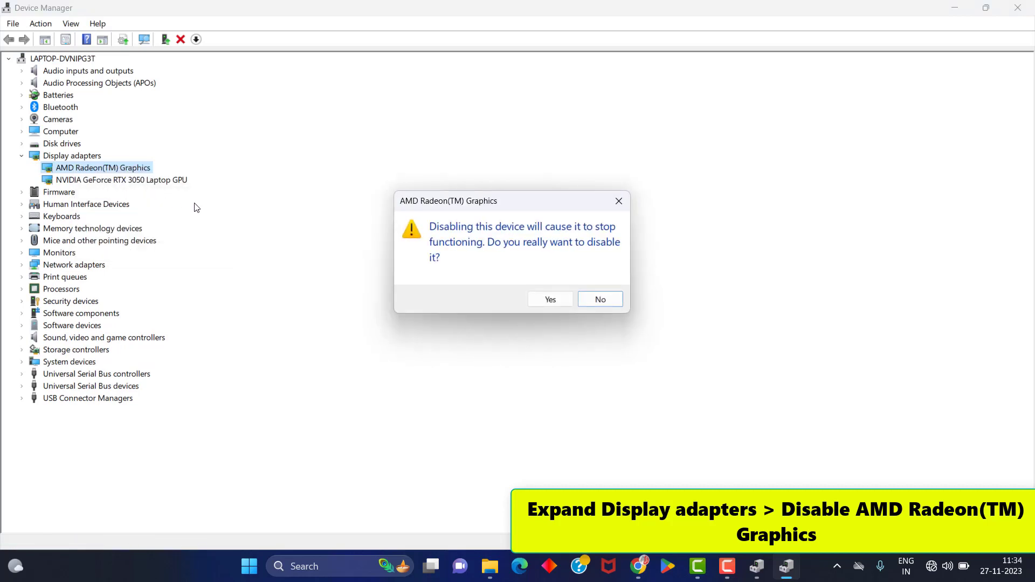
click(547, 300)
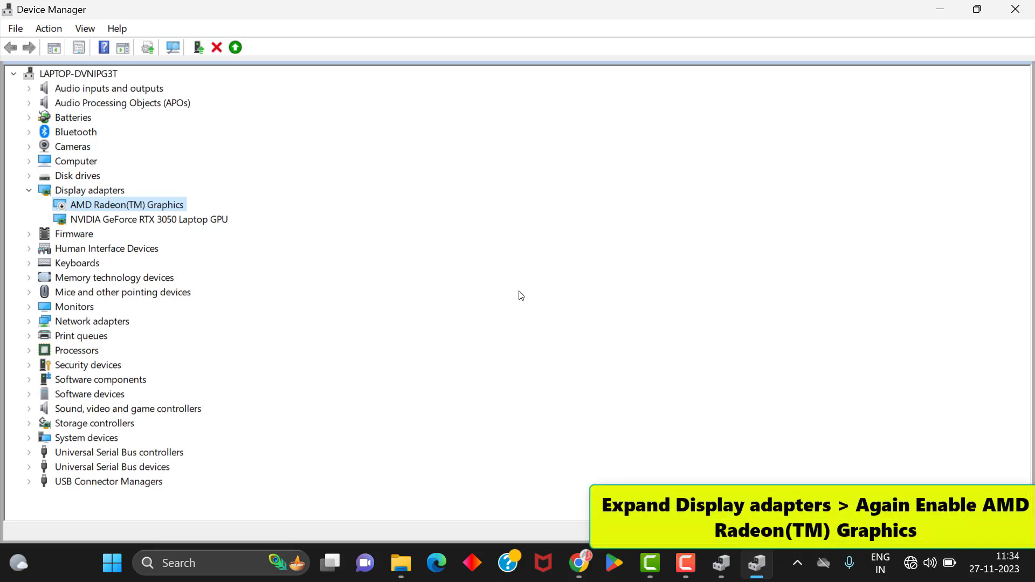
right_click(164, 207)
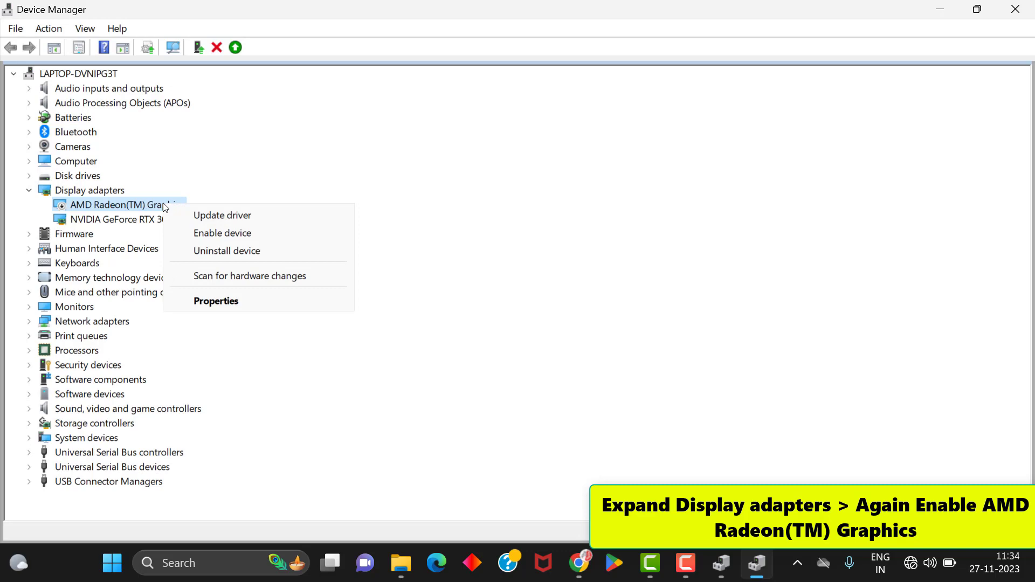
click(211, 233)
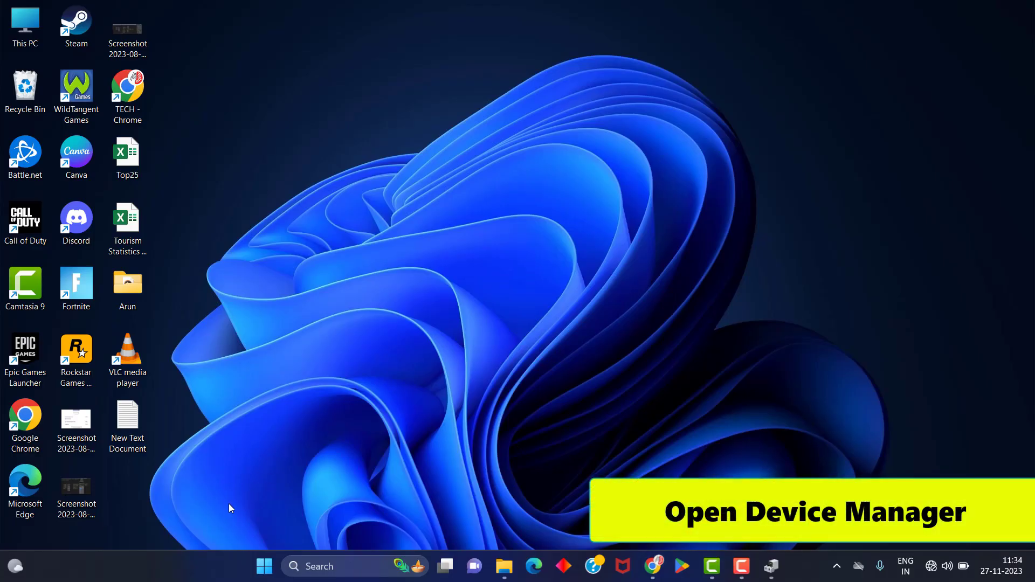
Reopen Device Manager and run an automatic driver update for the AMD Radeon(TM) Graphics adapter, closing the wizard at the end.
right_click(264, 566)
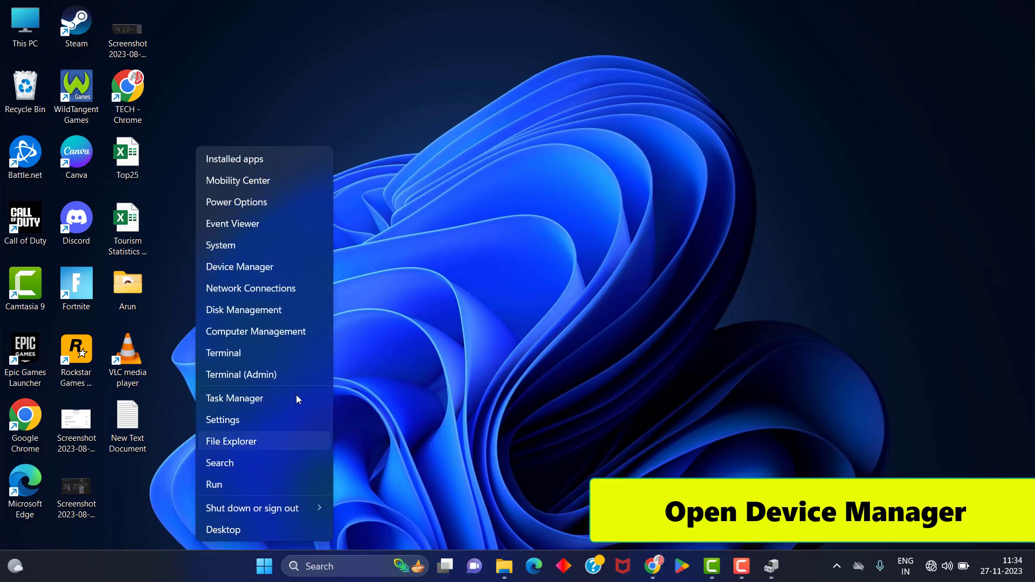
click(281, 263)
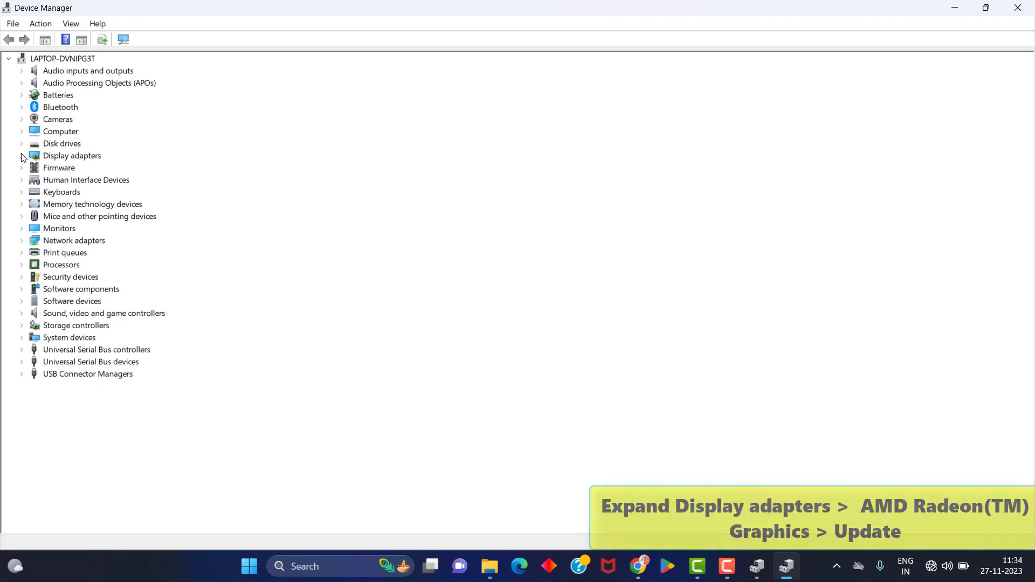
click(21, 156)
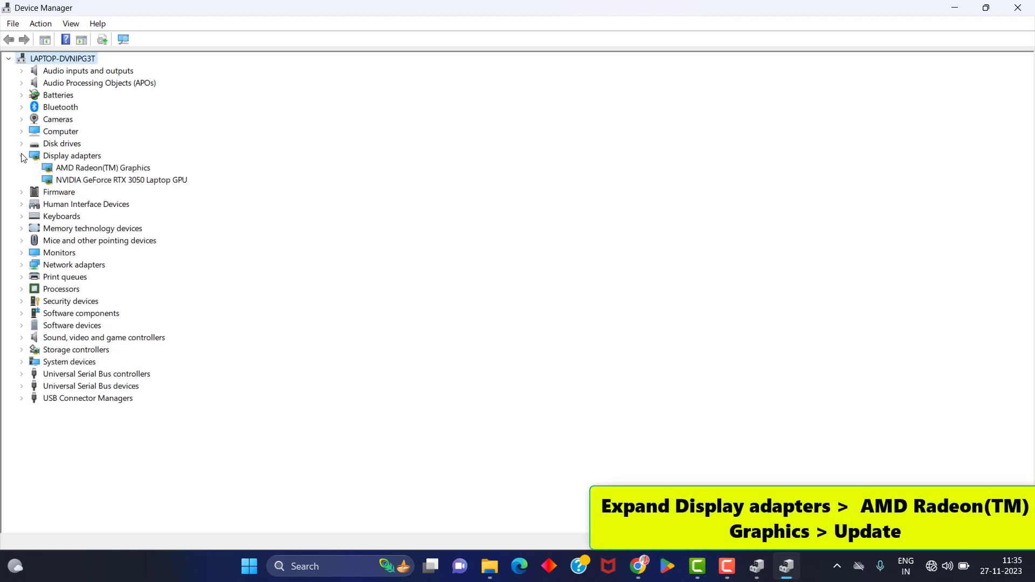
right_click(71, 169)
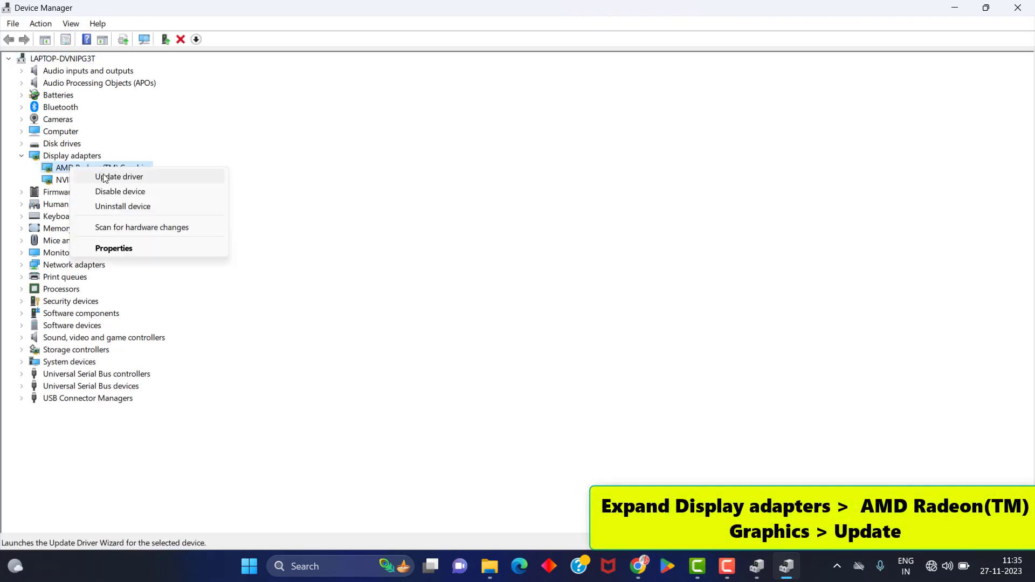
click(105, 178)
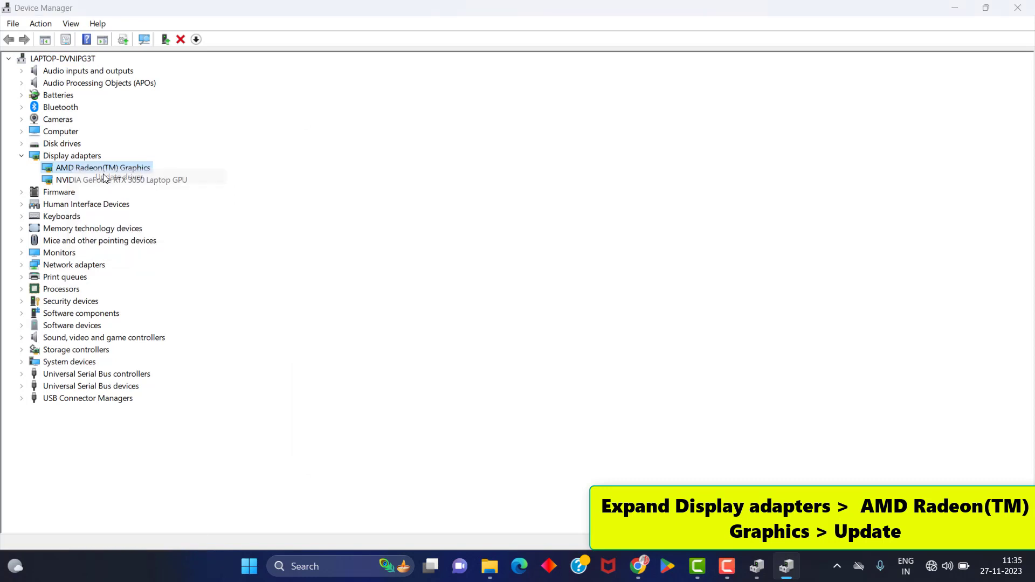
click(434, 280)
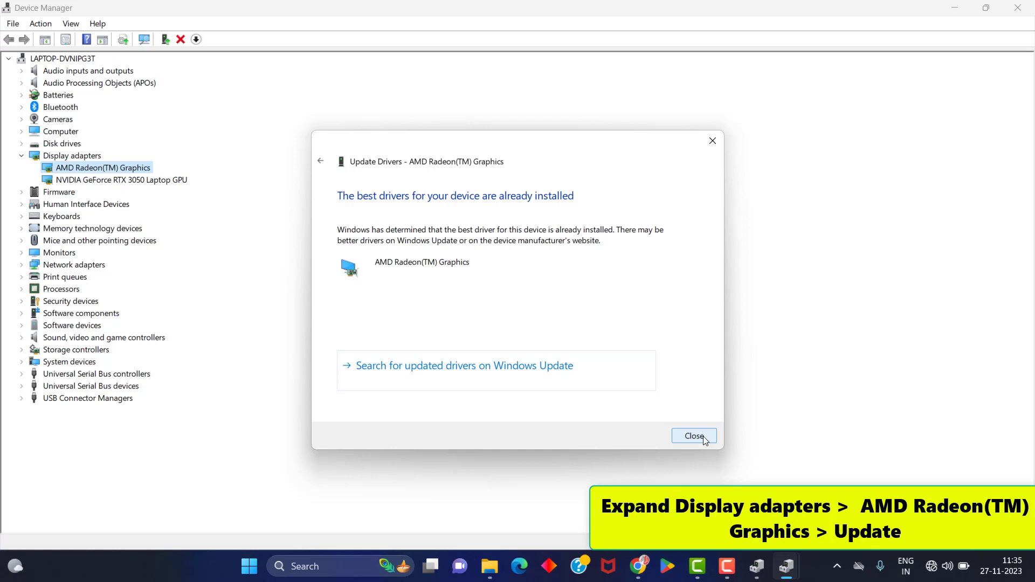
click(703, 436)
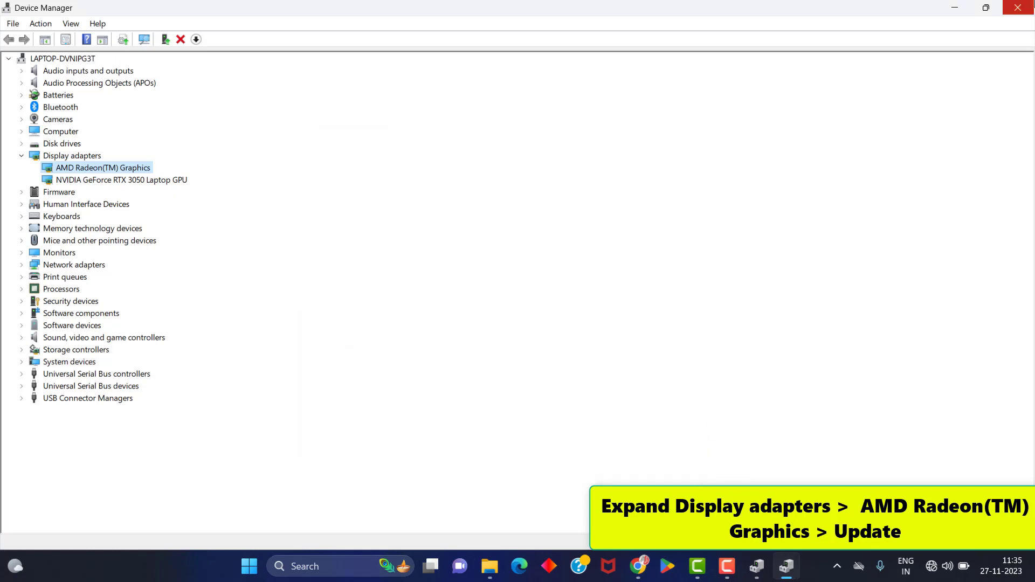
Close Device Manager and open the Windows Update page in the Windows Settings app.
click(1017, 7)
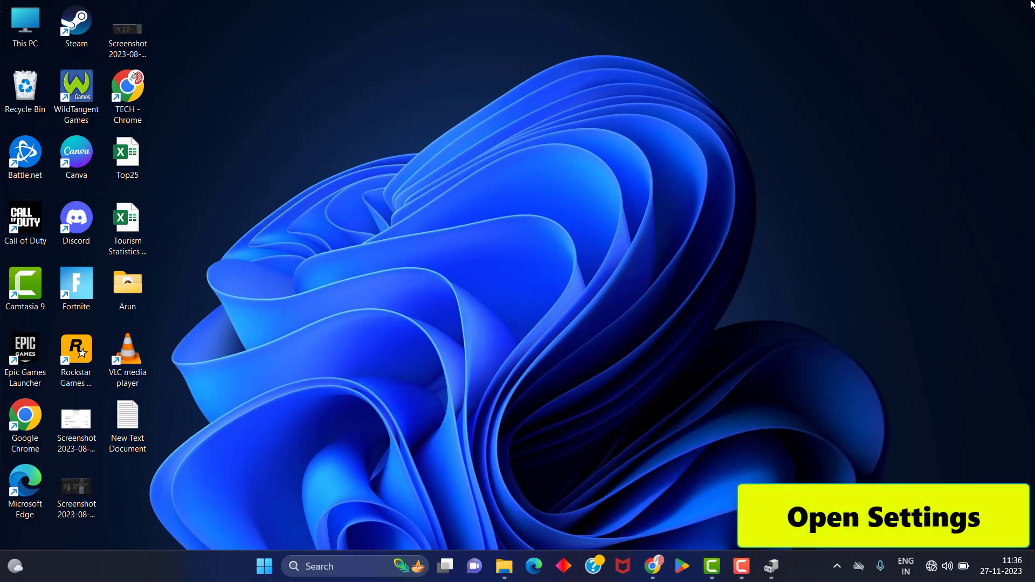
click(318, 567)
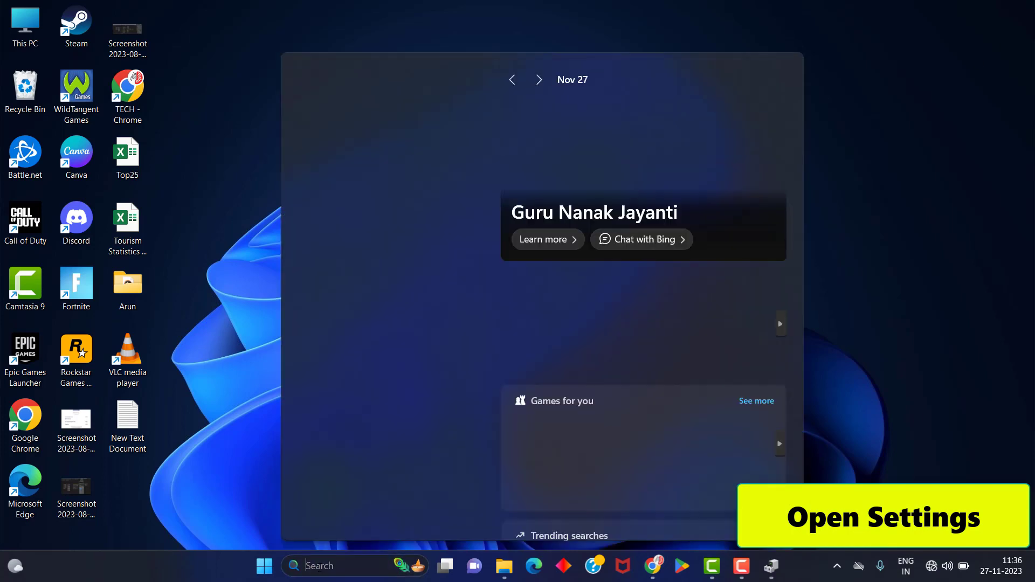
text(settings)
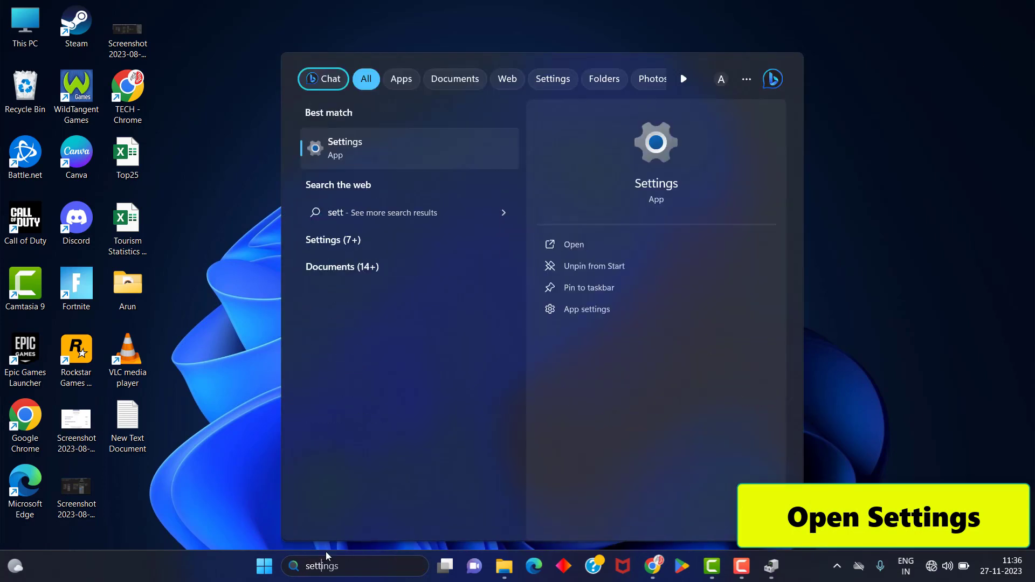
click(593, 243)
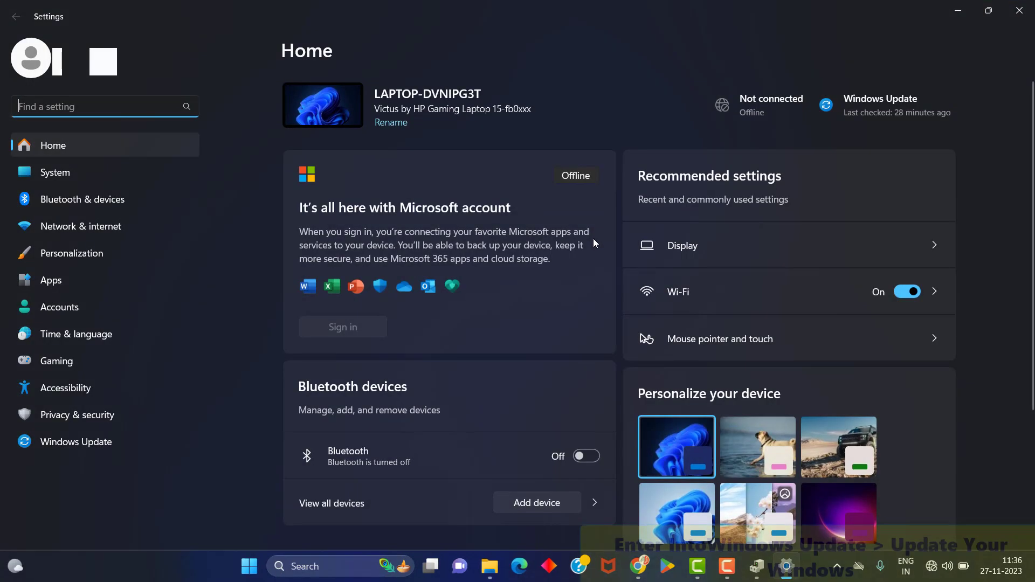
click(24, 174)
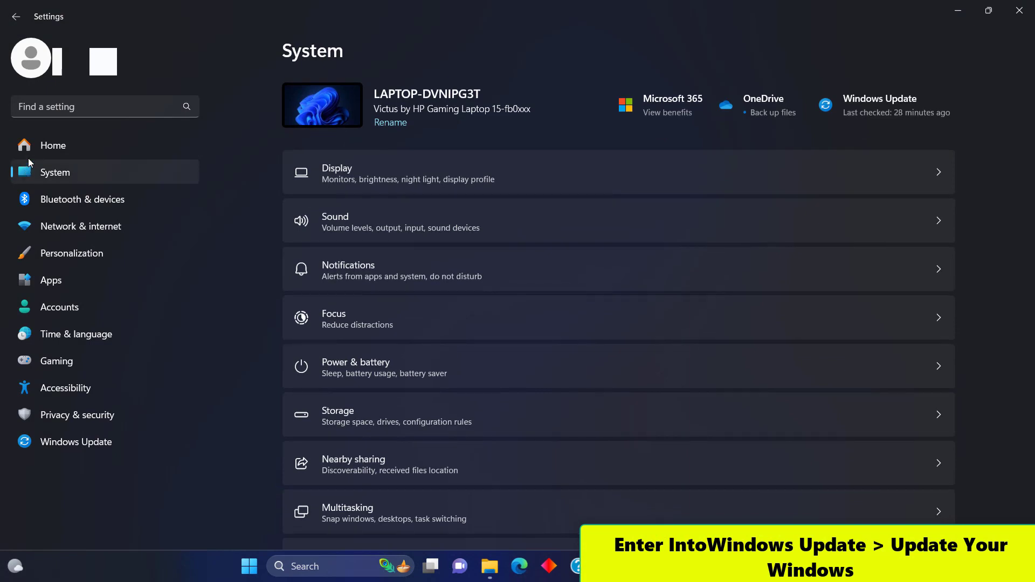
click(48, 441)
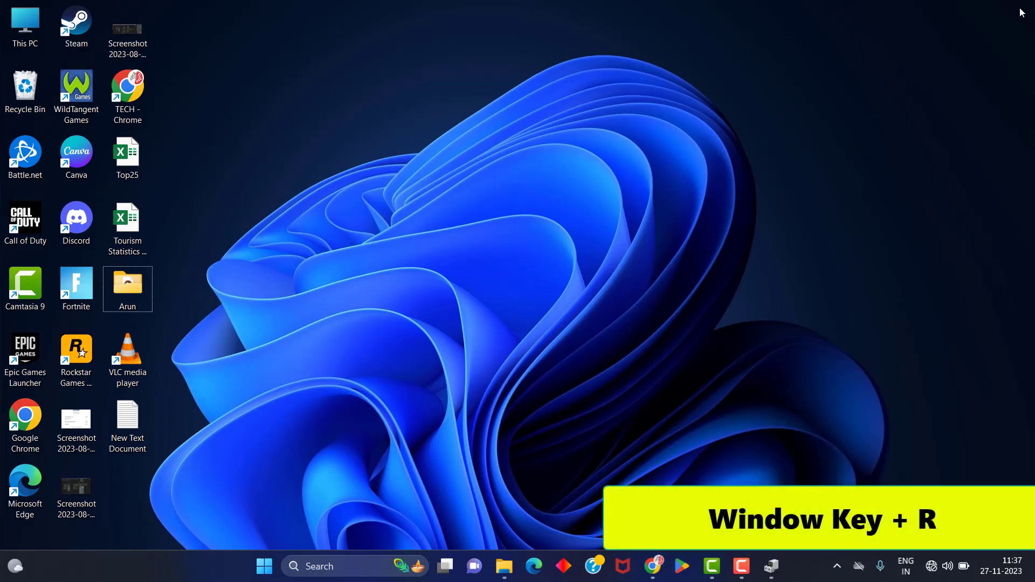
Launch System Configuration by running msconfig from the Run dialog.
key(super+r)
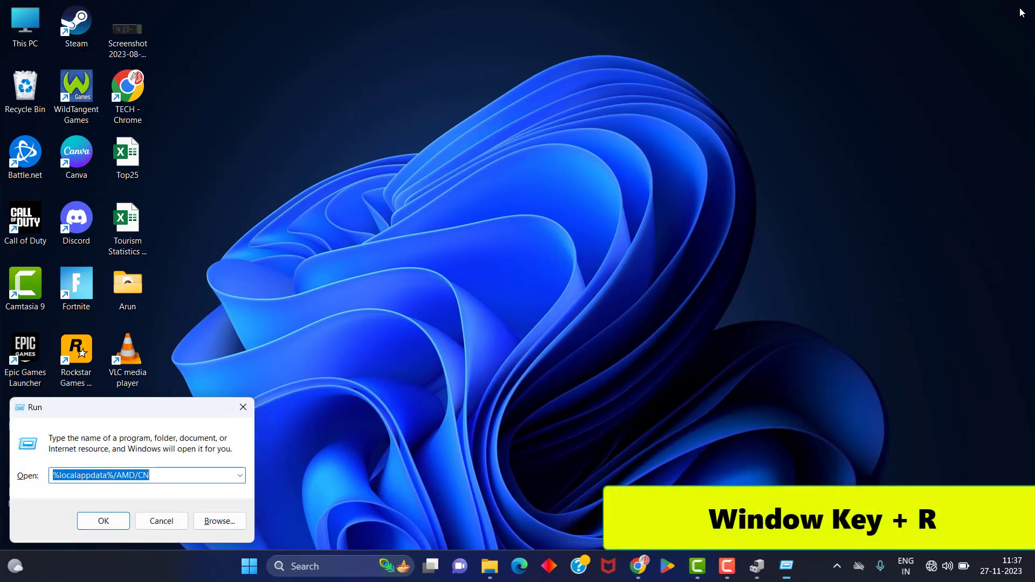
key(BackSpace)
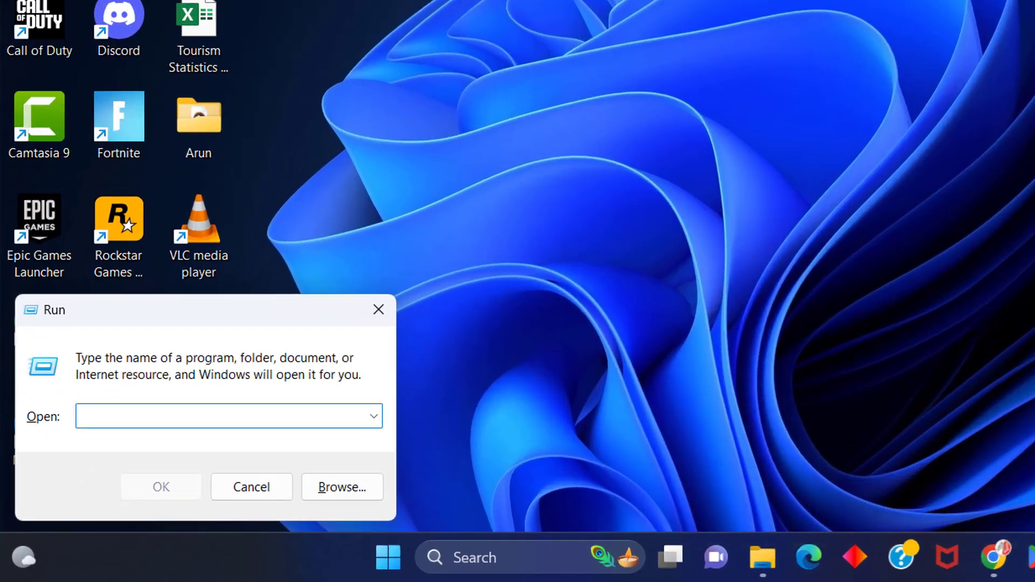
text(msconf)
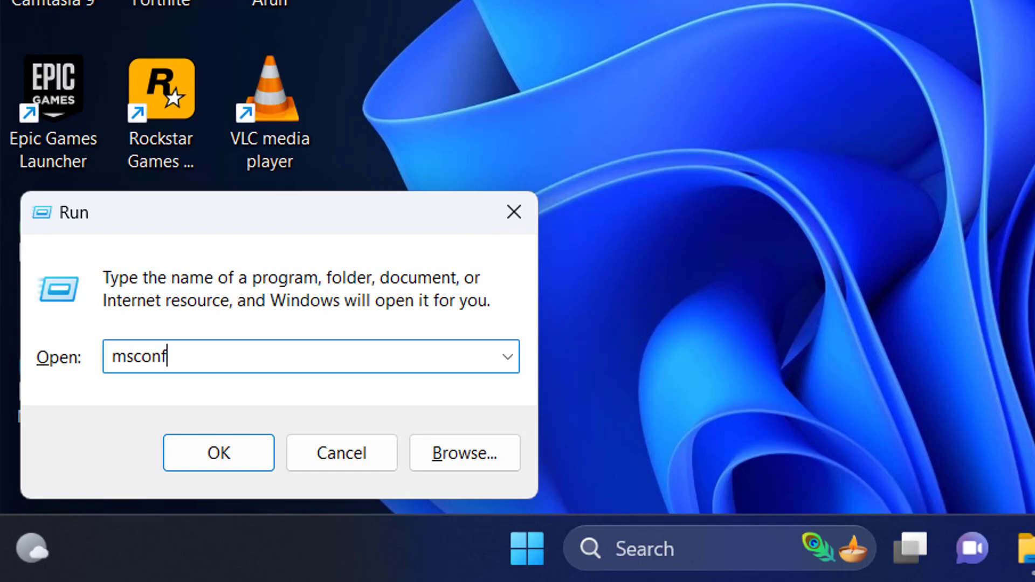
text(ig)
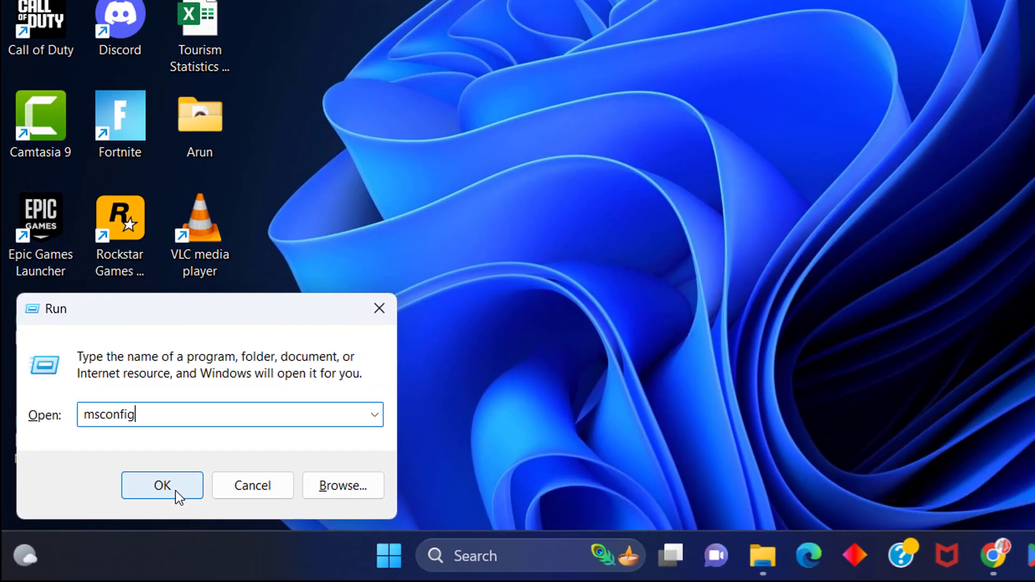
click(236, 465)
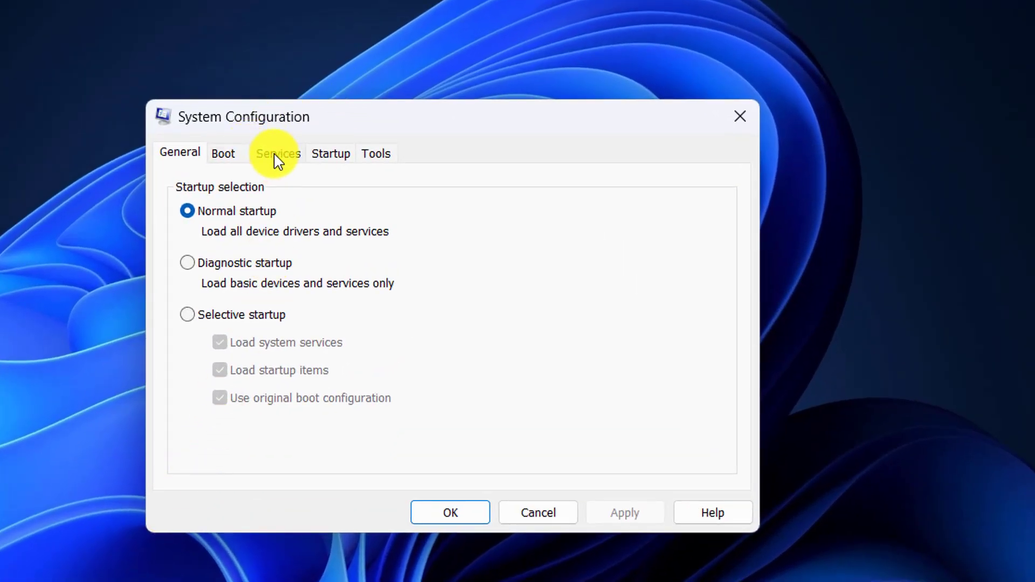
Disable all services in System Configuration, hide all Microsoft services, and apply the changes.
click(277, 155)
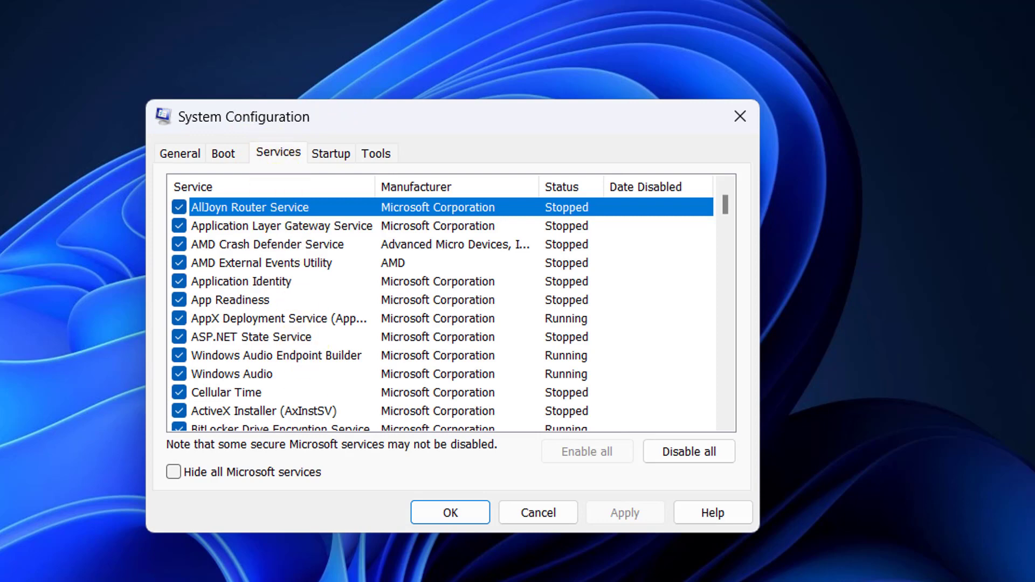
click(690, 452)
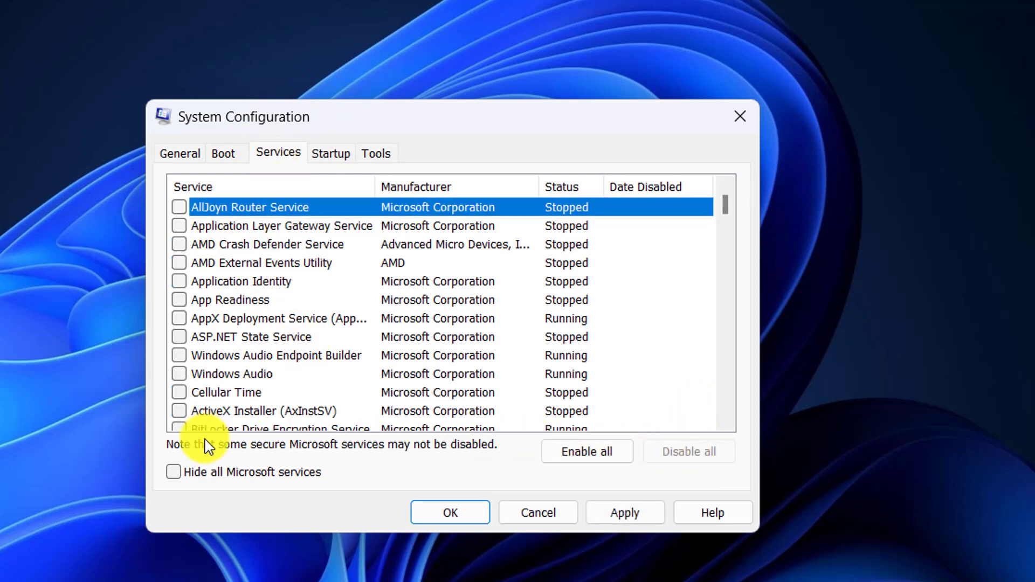
click(172, 477)
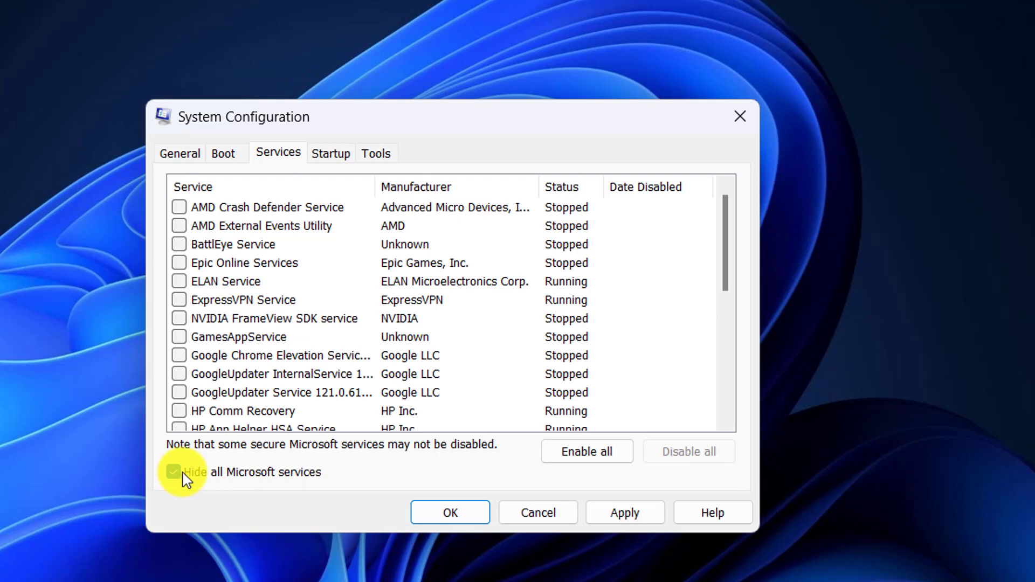
click(621, 515)
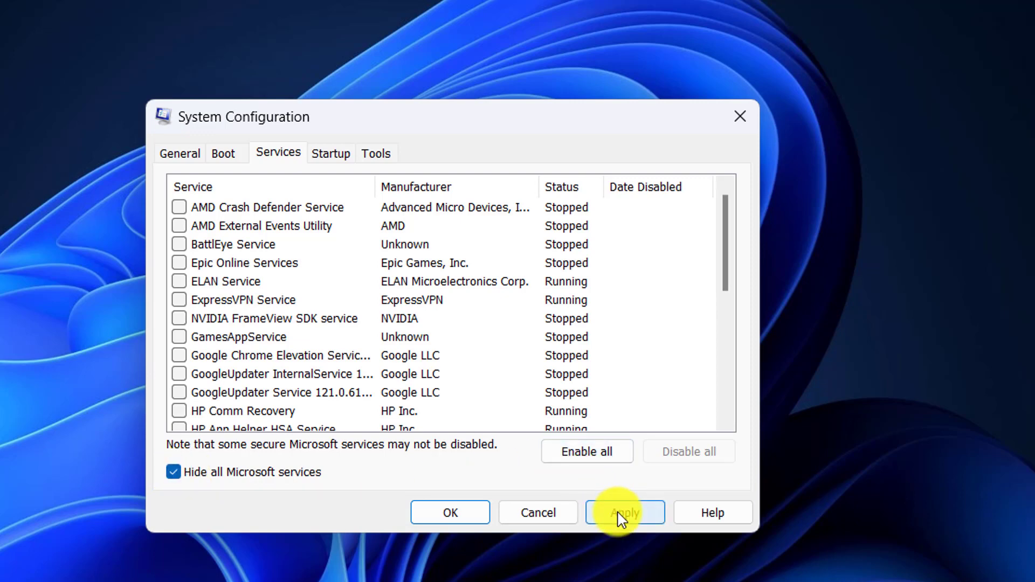
Open Task Manager's startup apps from System Configuration and disable the Update, steam and SecurityHealthSystray entries.
click(345, 152)
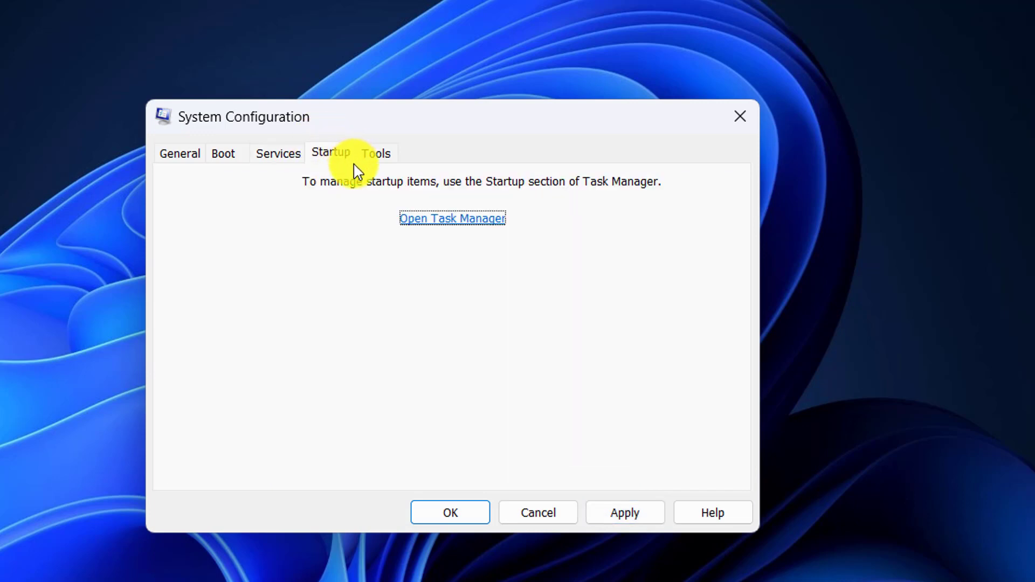
click(436, 220)
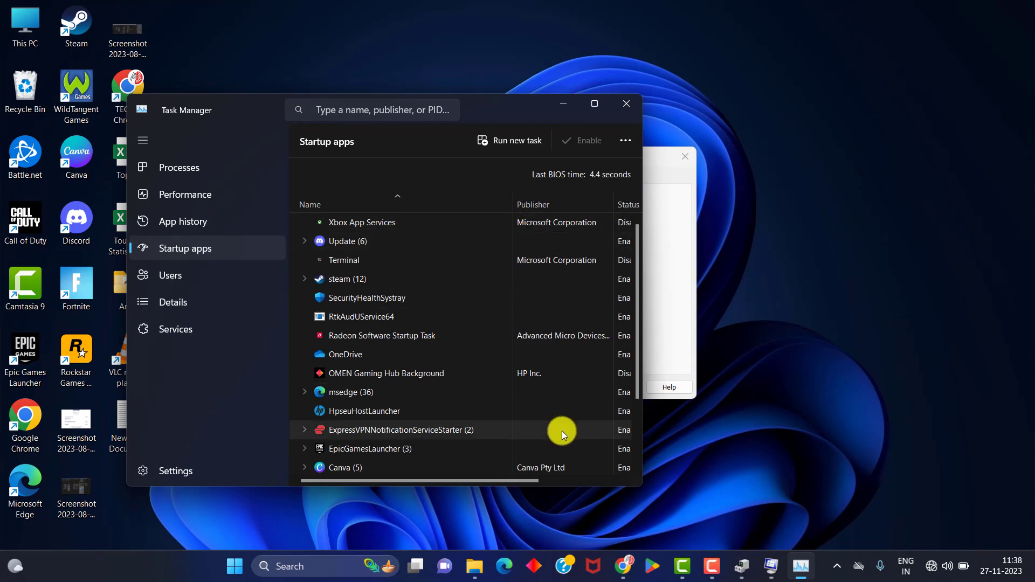
double_click(593, 103)
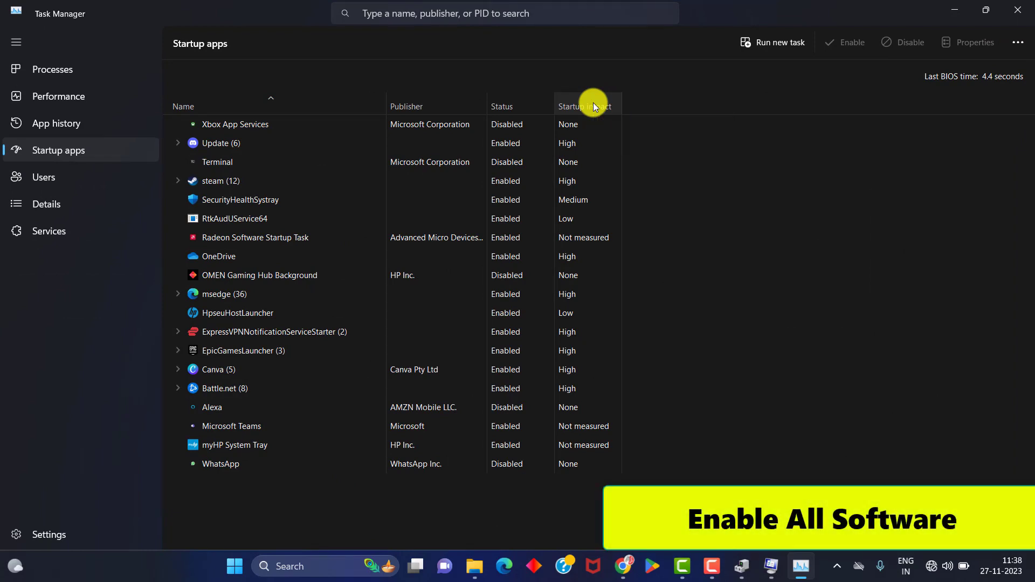
click(505, 140)
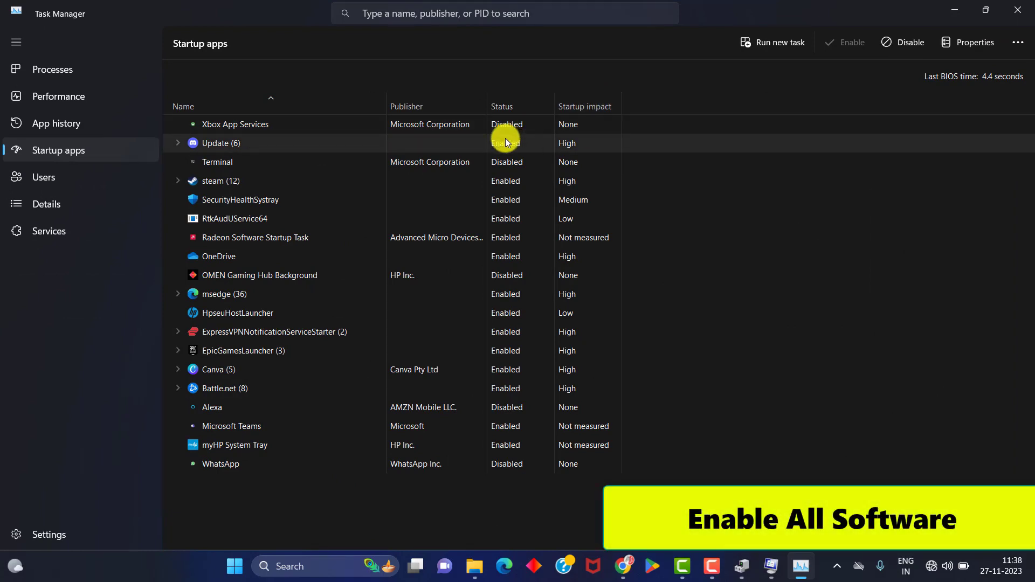
click(902, 41)
click(557, 179)
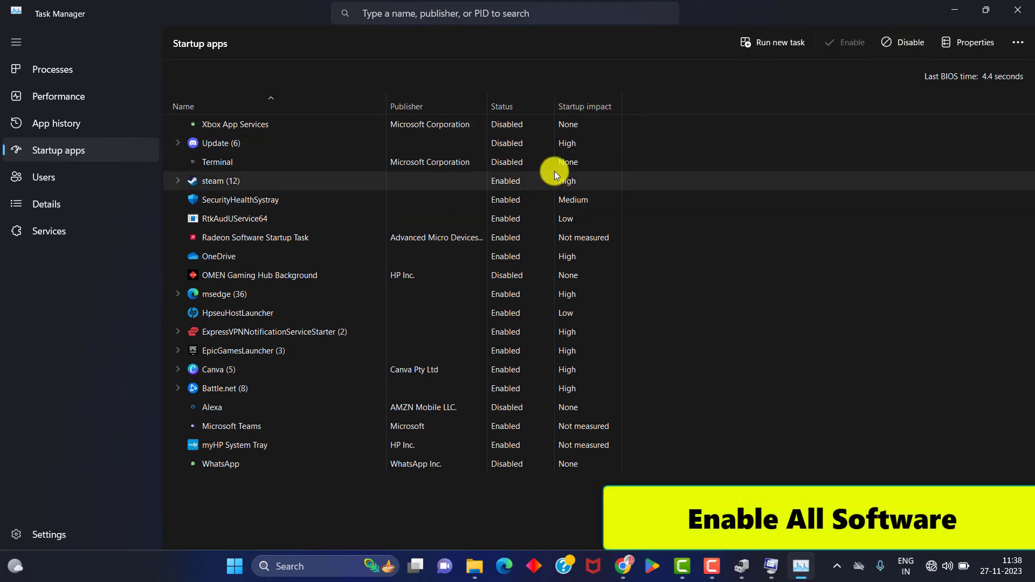
click(903, 42)
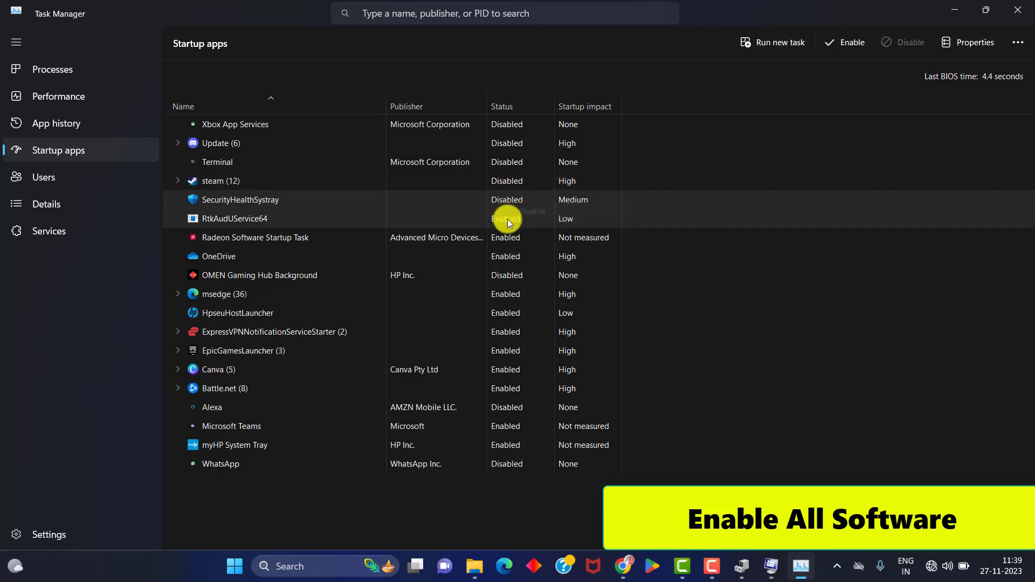
Disable the RtkAudUService64, Radeon Software Startup Task and OneDrive startup apps.
right_click(504, 220)
click(507, 223)
right_click(525, 241)
click(527, 246)
right_click(520, 264)
click(531, 268)
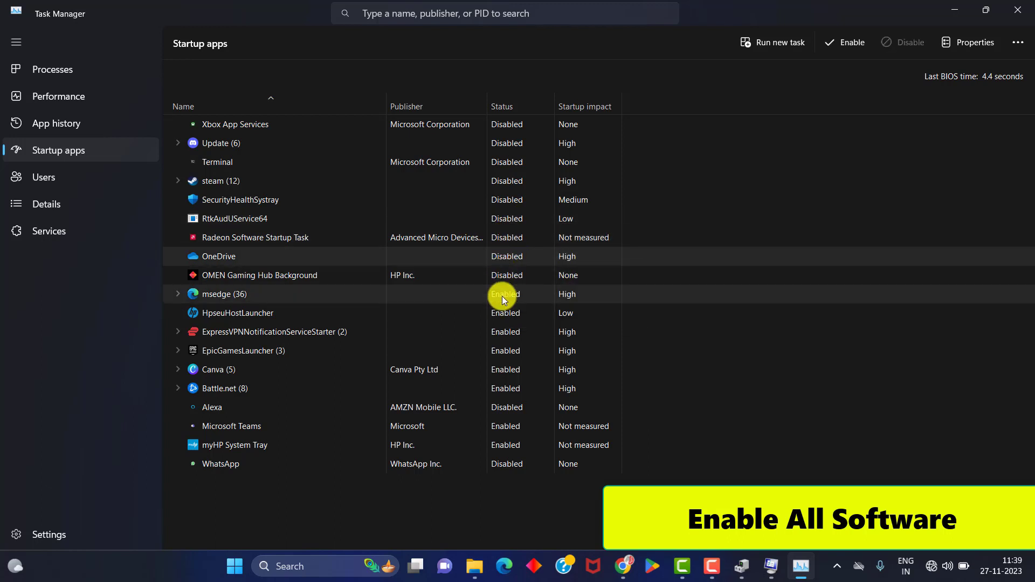
Disable the msedge, HpseuHostLauncher, ExpressVPNNotificationServiceStarter and EpicGamesLauncher startup apps.
right_click(504, 294)
click(516, 298)
right_click(509, 313)
click(519, 316)
right_click(519, 338)
click(531, 353)
right_click(504, 352)
click(513, 366)
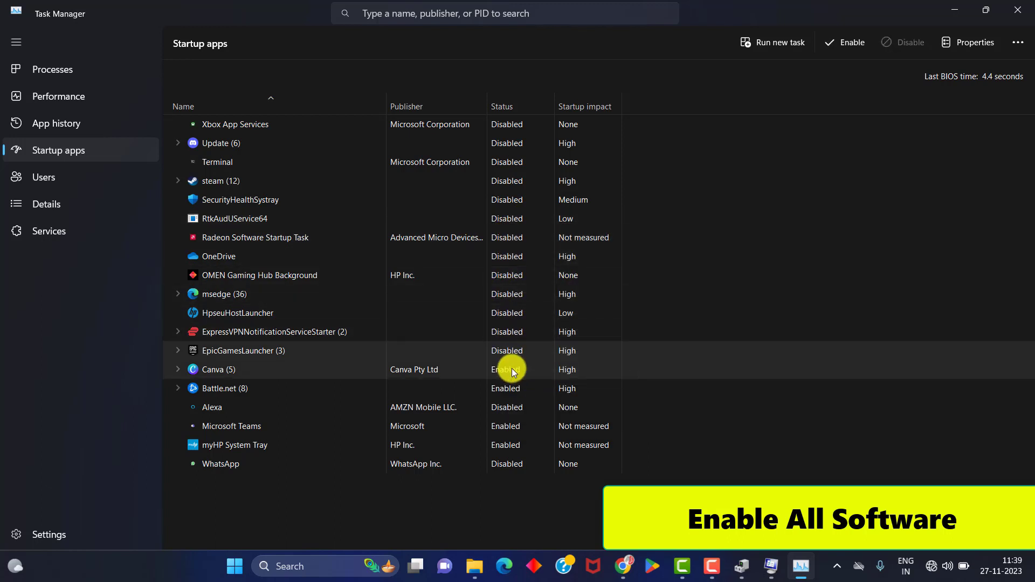
Disable the Canva, Battle.net, Microsoft Teams and myHP System Tray startup apps, close Task Manager and confirm System Configuration.
right_click(512, 370)
click(517, 384)
right_click(502, 388)
click(509, 403)
right_click(495, 426)
click(513, 443)
right_click(513, 445)
click(520, 462)
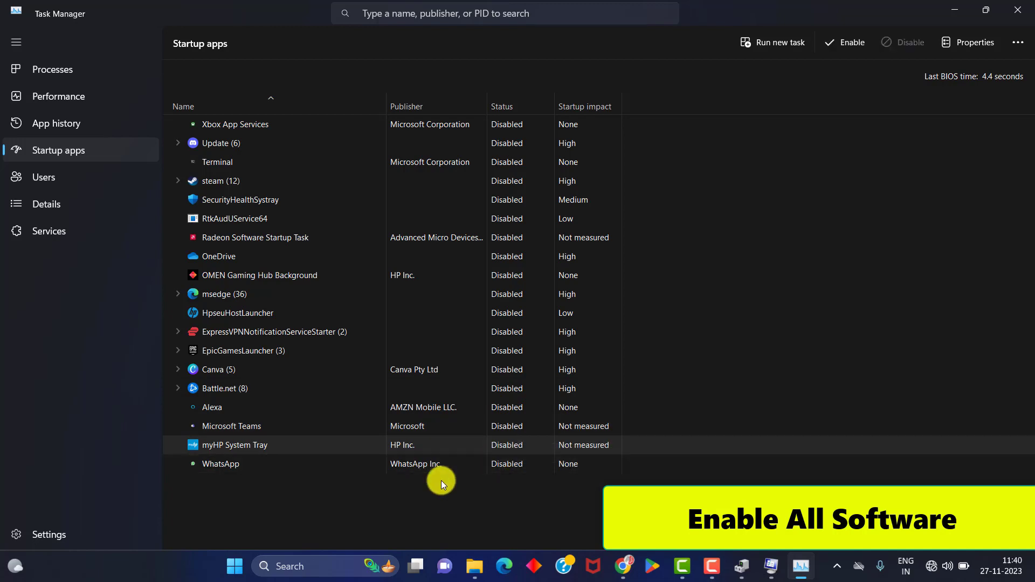
click(1017, 10)
click(502, 389)
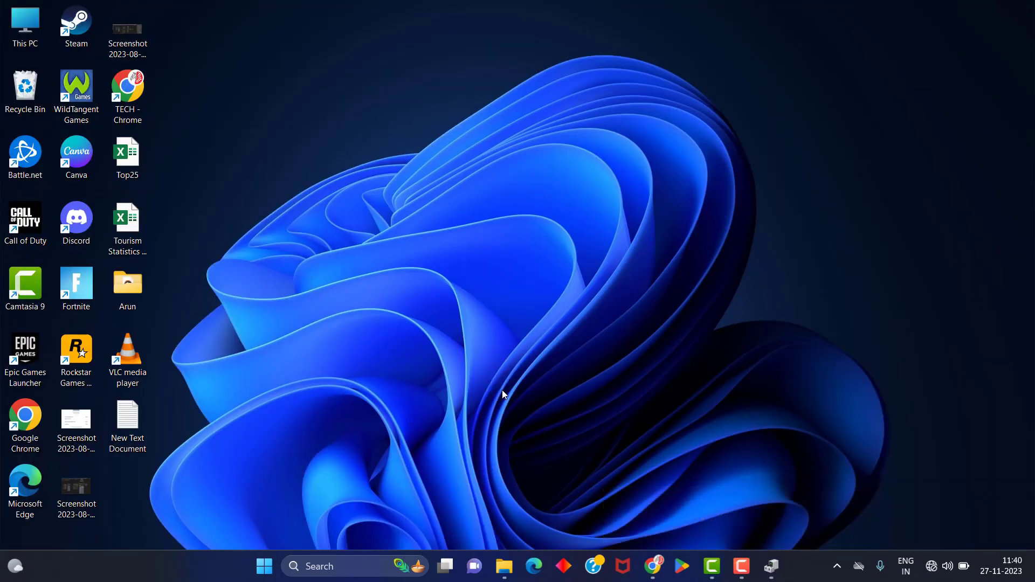
Restart the PC through the Shut Down Windows dialog.
key(alt+F4)
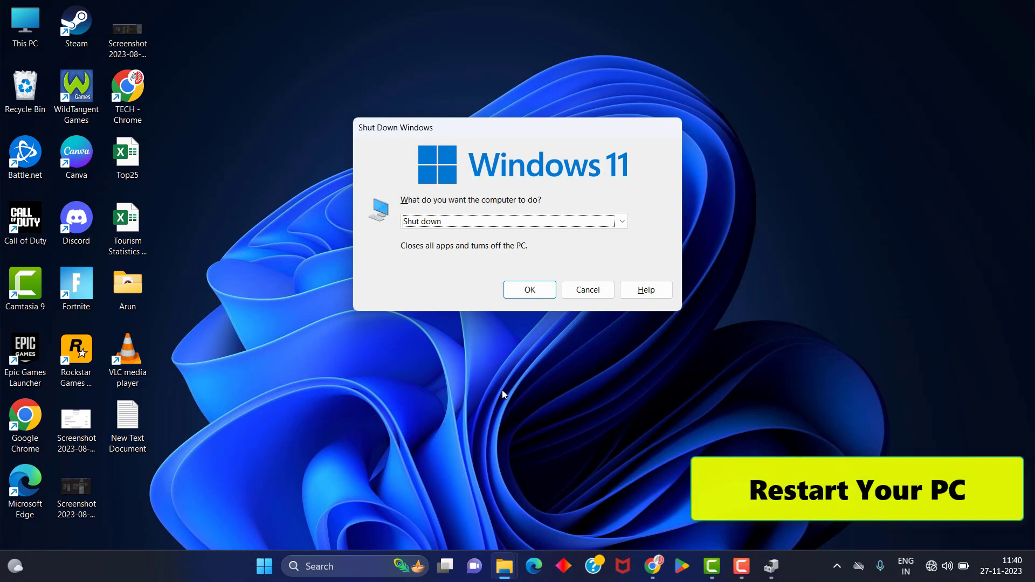
click(622, 221)
click(551, 279)
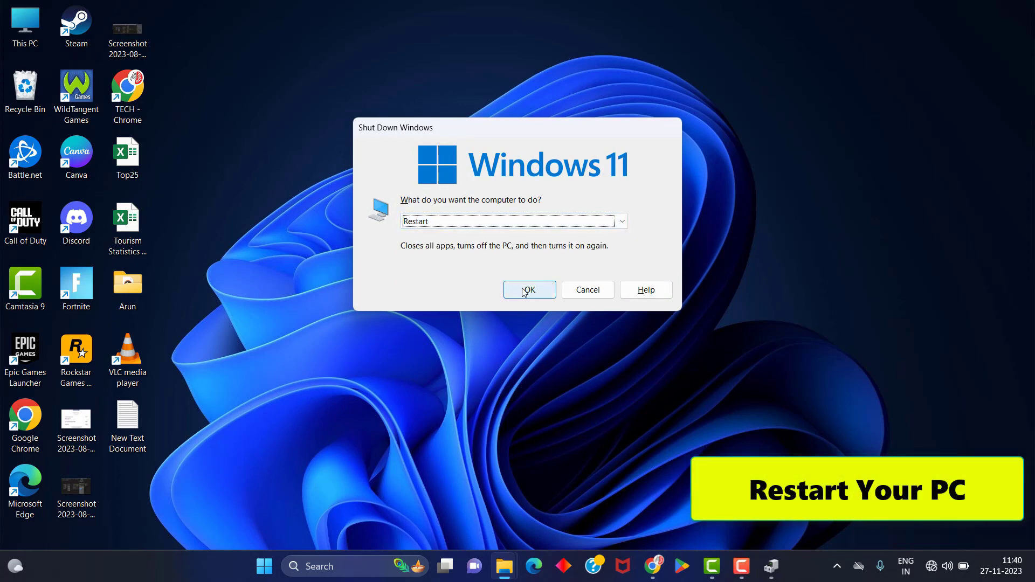
click(523, 291)
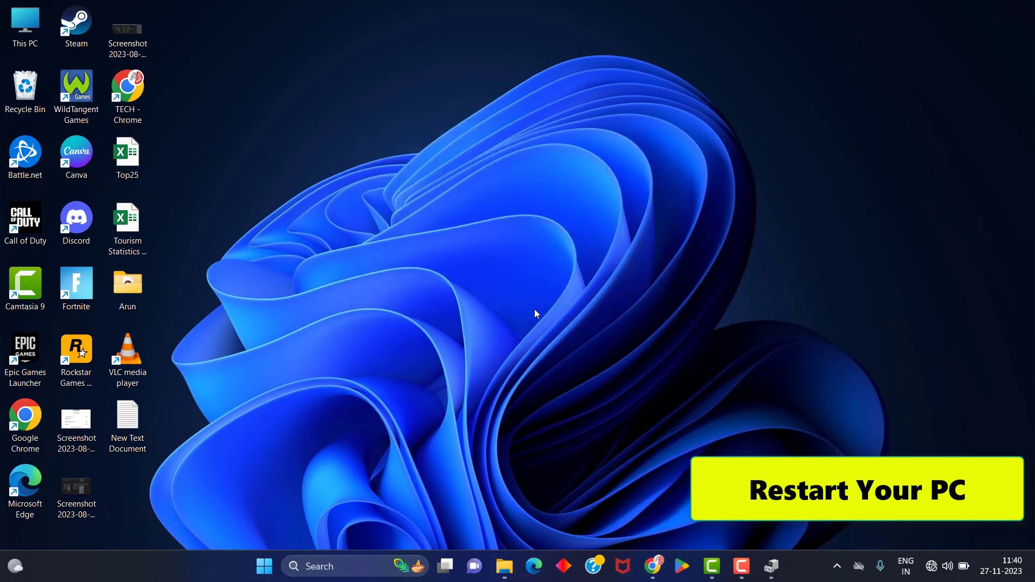